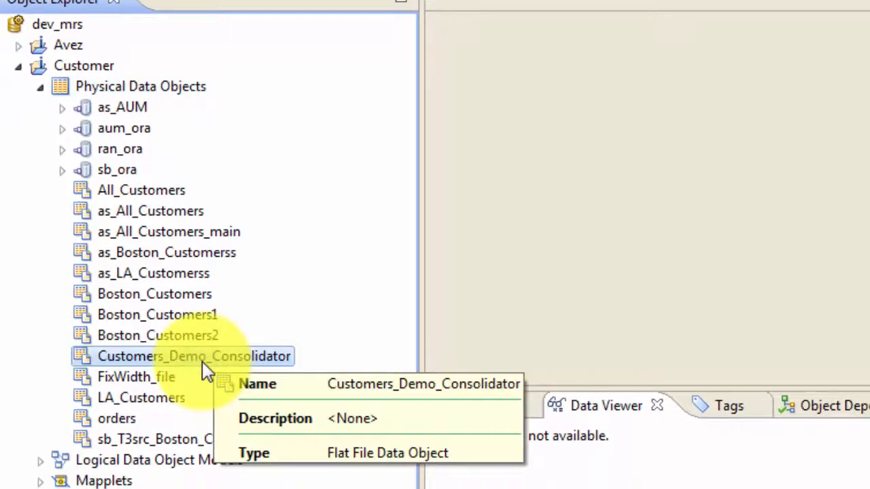
# Start creating a new Relational Data Object under the Customer project's Physical Data Objects.
pyautogui.click(115, 126)
pyautogui.click(174, 88)
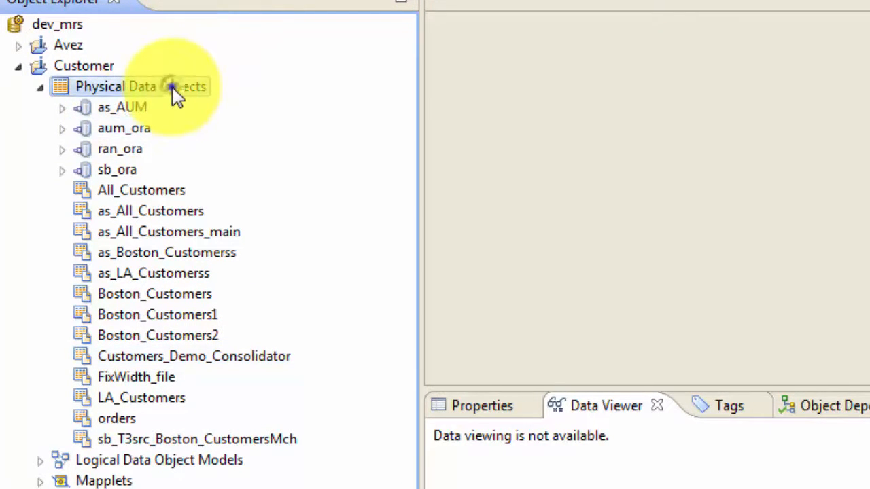
pyautogui.rightClick(172, 87)
pyautogui.moveTo(286, 105)
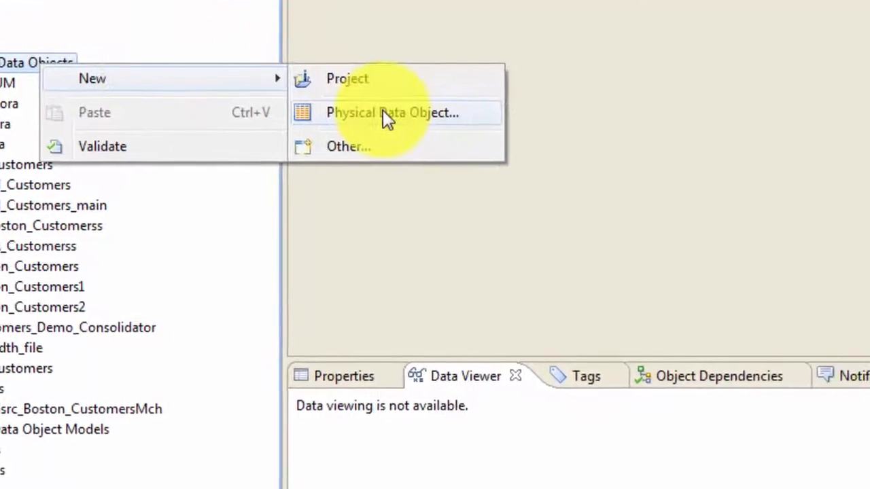
pyautogui.click(386, 113)
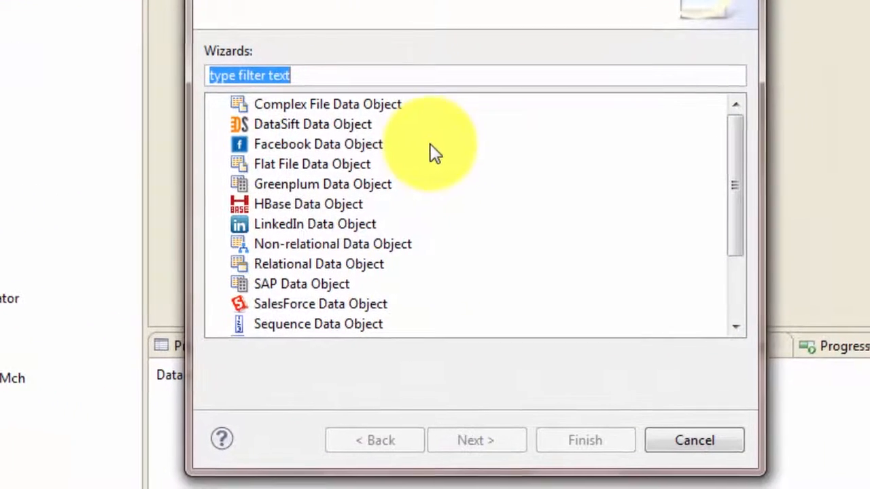
pyautogui.click(343, 265)
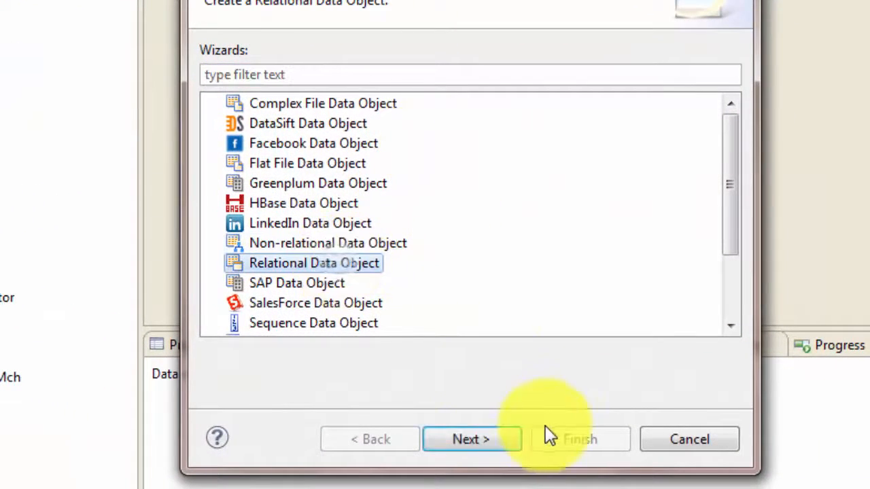
pyautogui.click(492, 443)
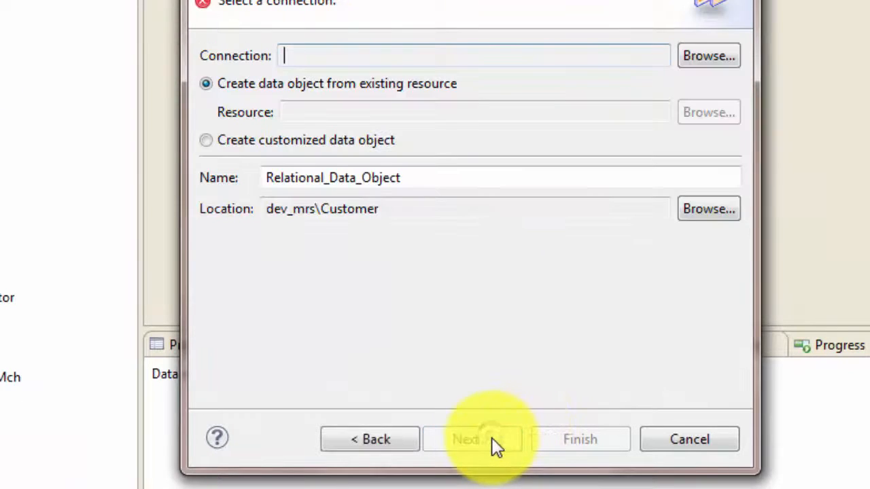
# Select aum_ora as the data object's connection.
pyautogui.click(728, 55)
pyautogui.click(433, 106)
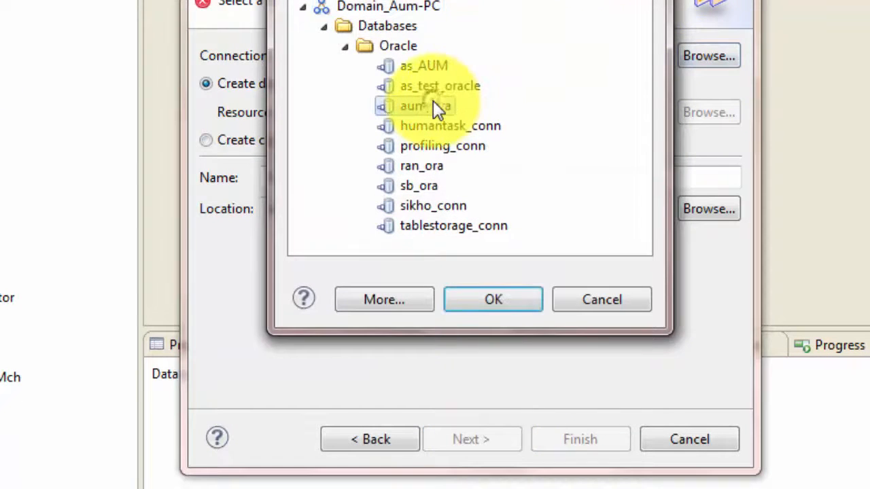
pyautogui.click(500, 303)
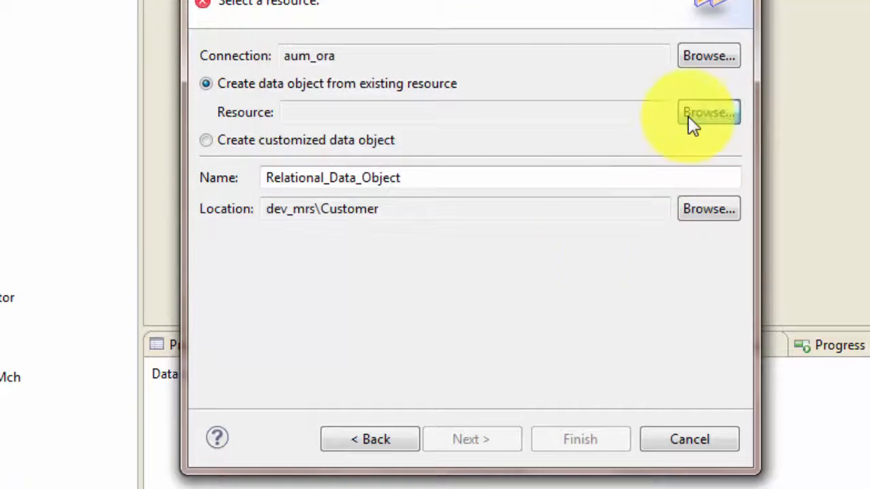
# Choose the AUM schema's CUSTOMER_MSTR table as the resource and finish creating the data object.
pyautogui.click(691, 122)
pyautogui.click(207, 121)
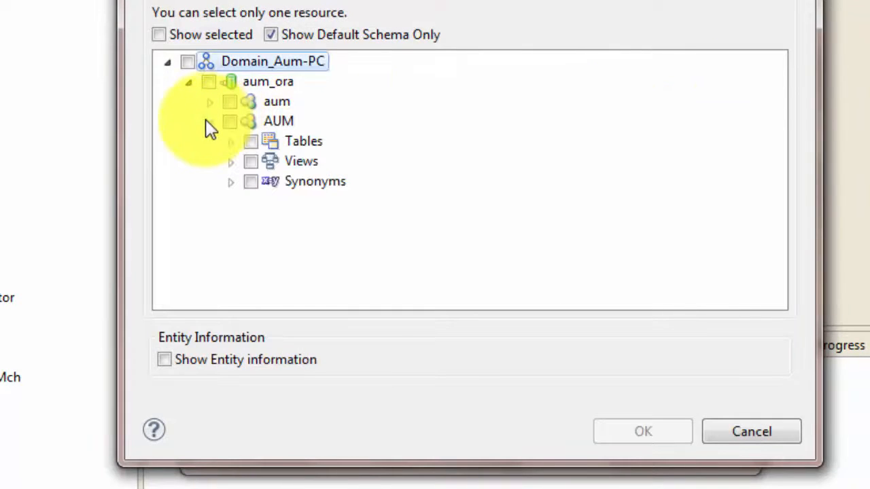
pyautogui.click(229, 141)
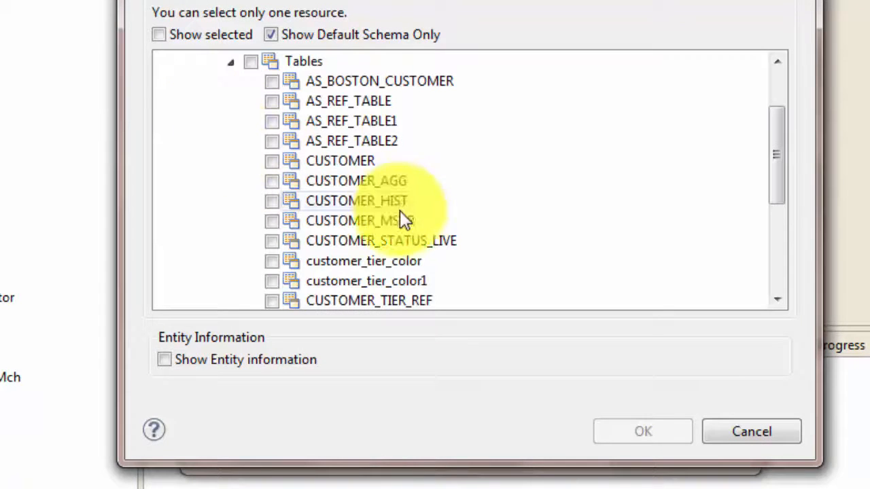
pyautogui.click(272, 221)
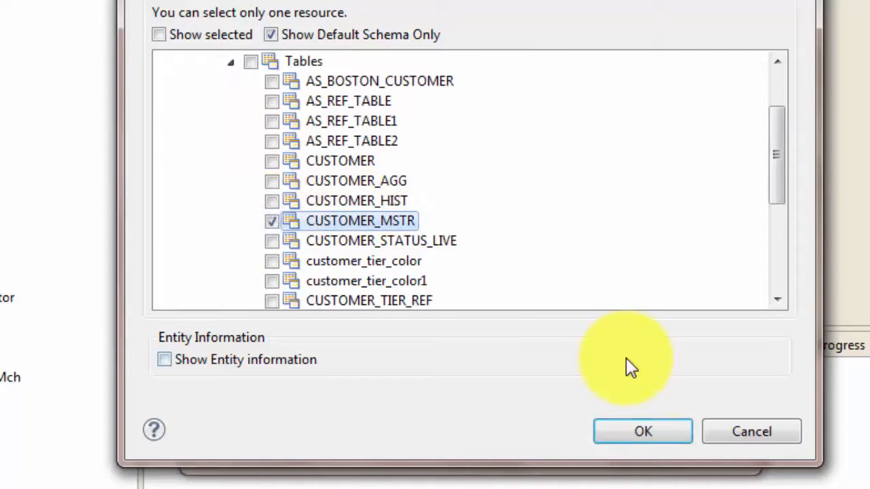
pyautogui.click(657, 433)
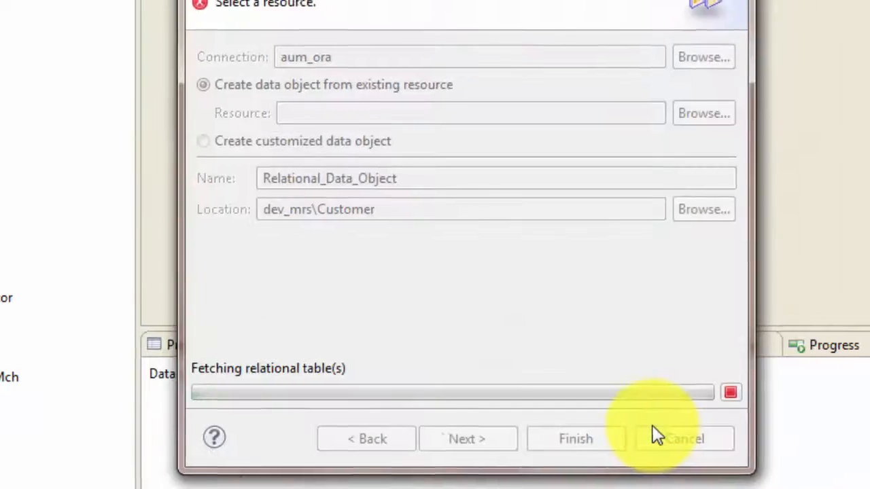
pyautogui.click(527, 435)
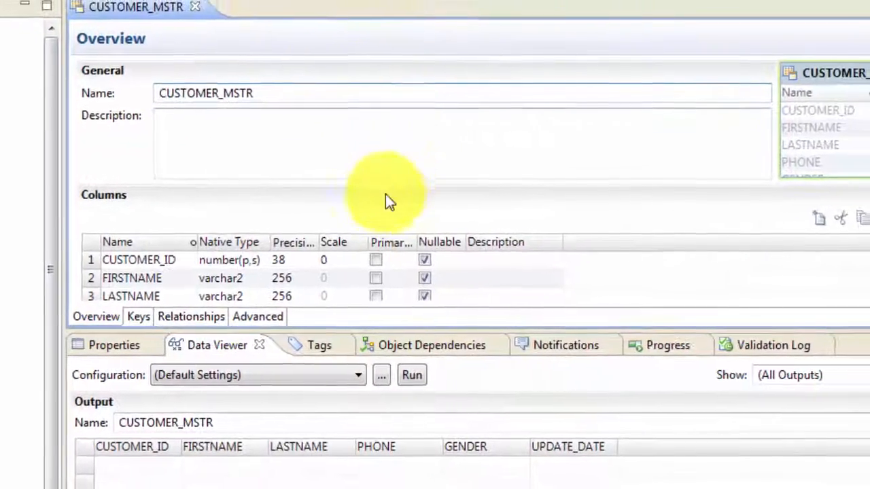
# Review the CUSTOMER_MSTR columns, then close its editor.
pyautogui.click(131, 262)
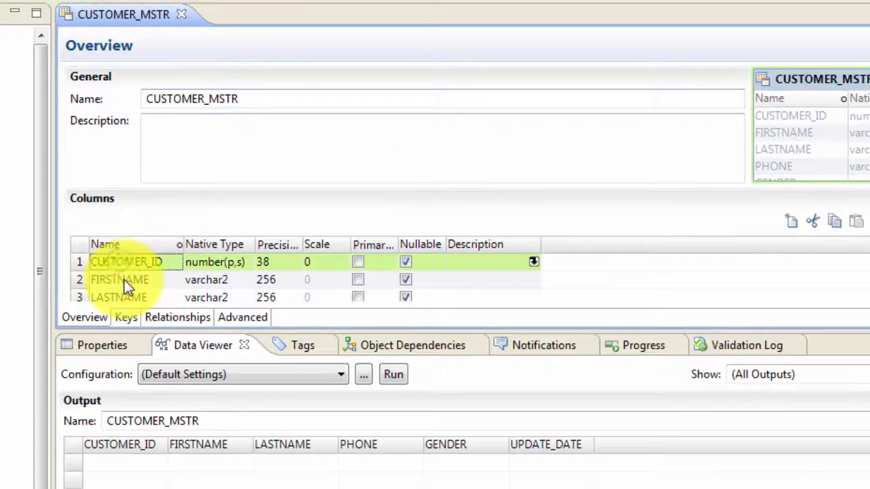
pyautogui.click(123, 279)
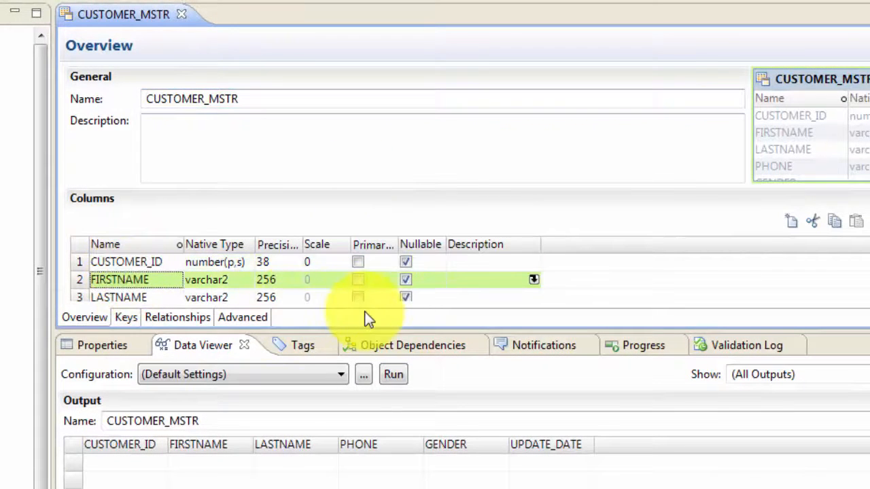
pyautogui.click(182, 14)
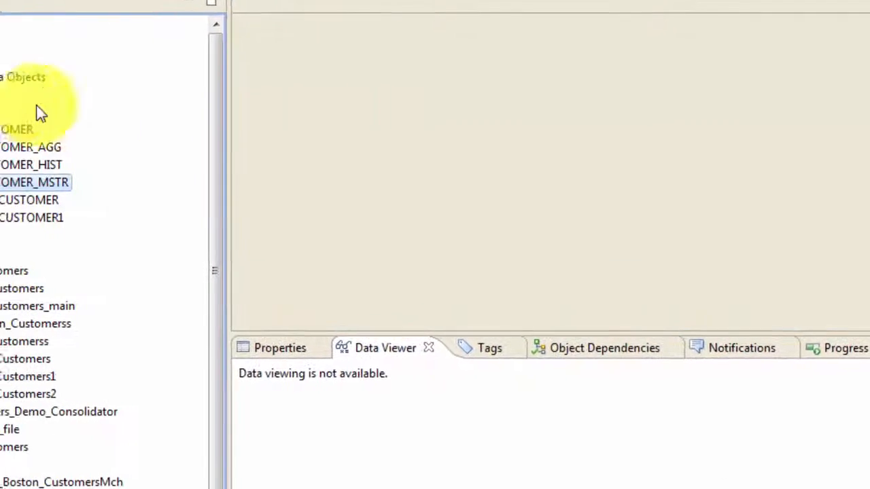
# Create a new mapping named m_DEMO_CONSOLIDATION in the Customer project.
pyautogui.click(56, 79)
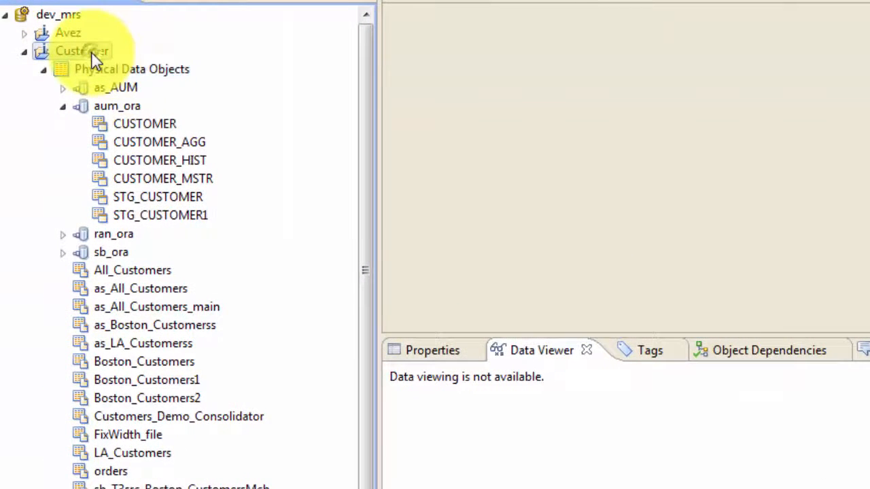
pyautogui.rightClick(95, 60)
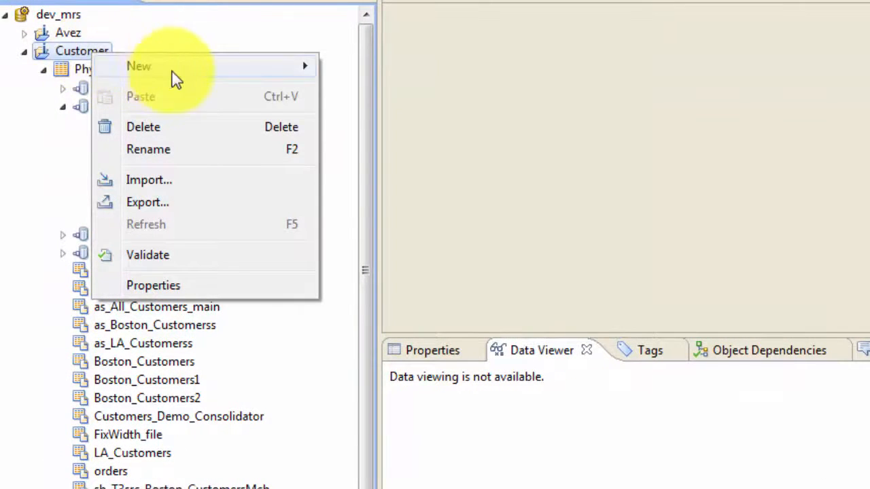
pyautogui.moveTo(167, 68)
pyautogui.click(397, 271)
pyautogui.write('m_D')
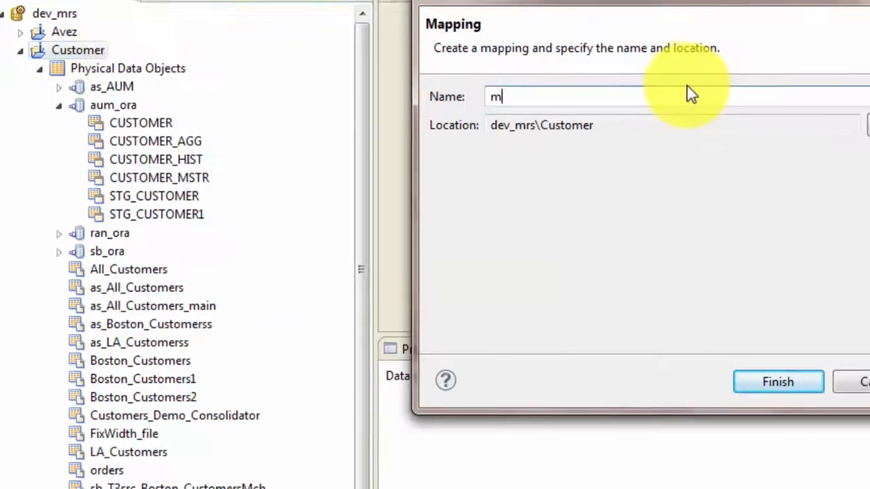
pyautogui.write('EMO_CONS')
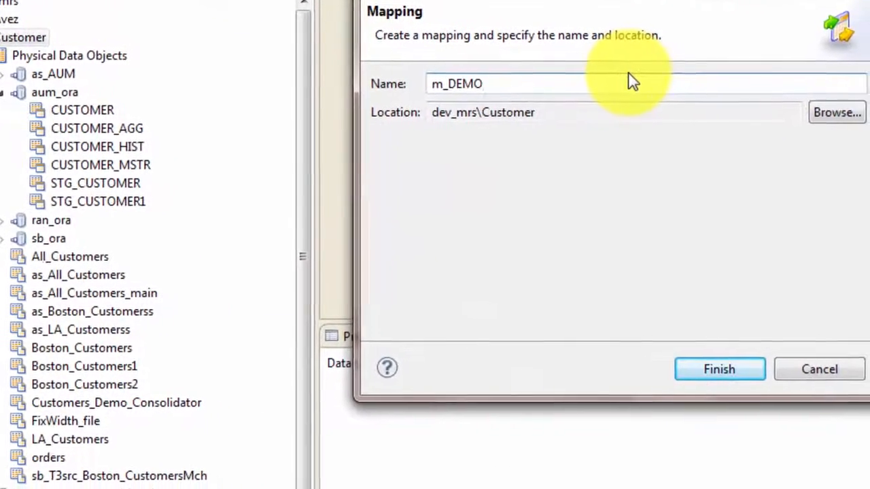
pyautogui.write('OLIDATION')
pyautogui.press('Return')
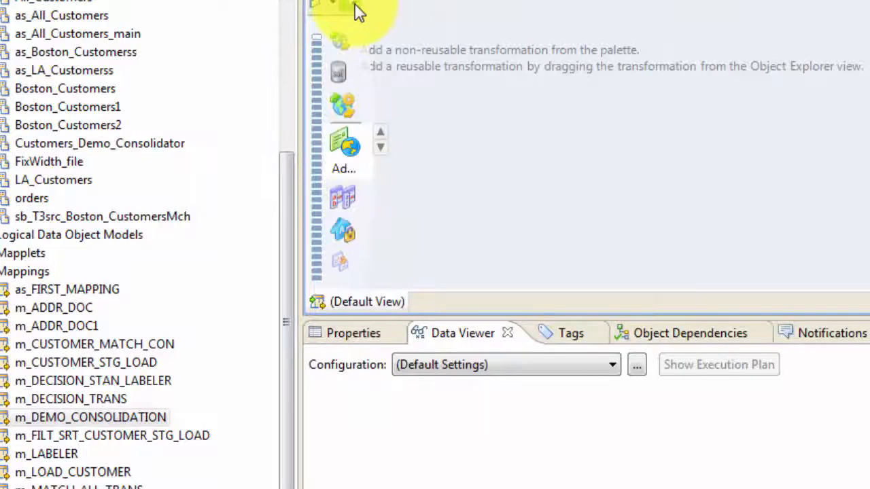
# Add the Customers_Demo_Consolidator flat file to the mapping as a read source.
pyautogui.moveTo(286, 221); pyautogui.dragTo(281, 159)
pyautogui.moveTo(150, 256); pyautogui.dragTo(598, 143)
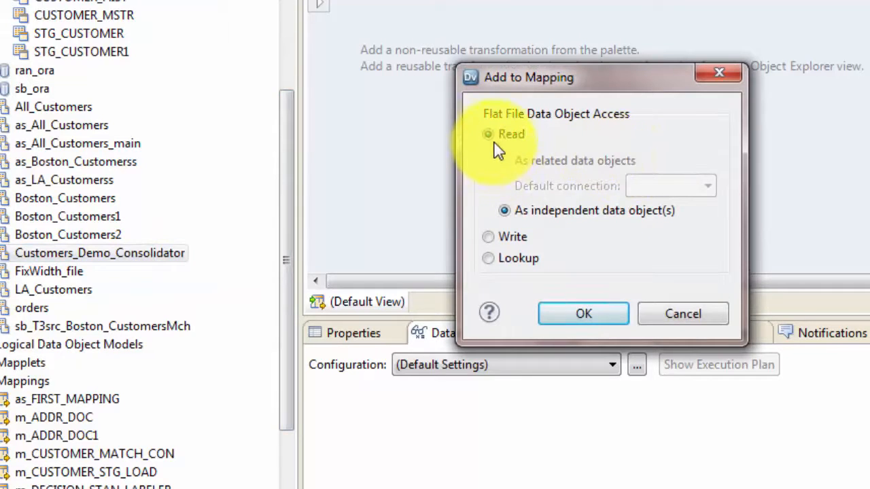
pyautogui.press('Return')
pyautogui.moveTo(669, 112); pyautogui.dragTo(531, 48)
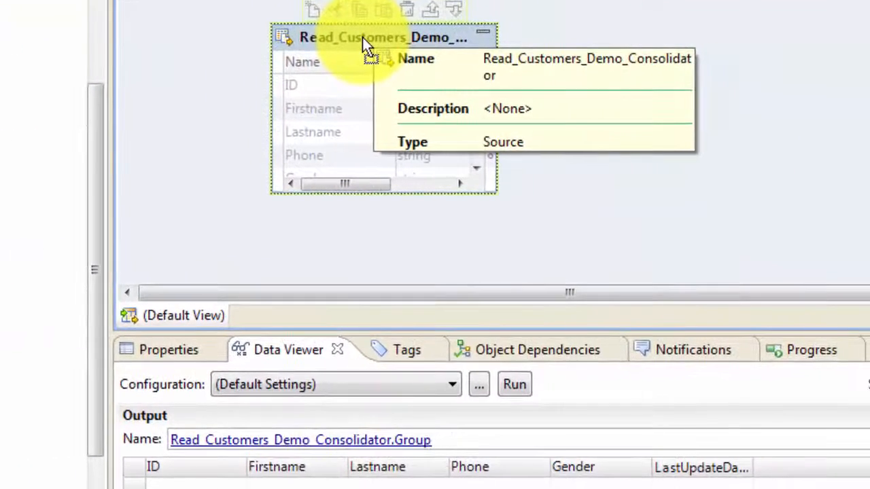
# Run the data viewer on the Read_Customers_Demo_Consolidator source.
pyautogui.rightClick(362, 37)
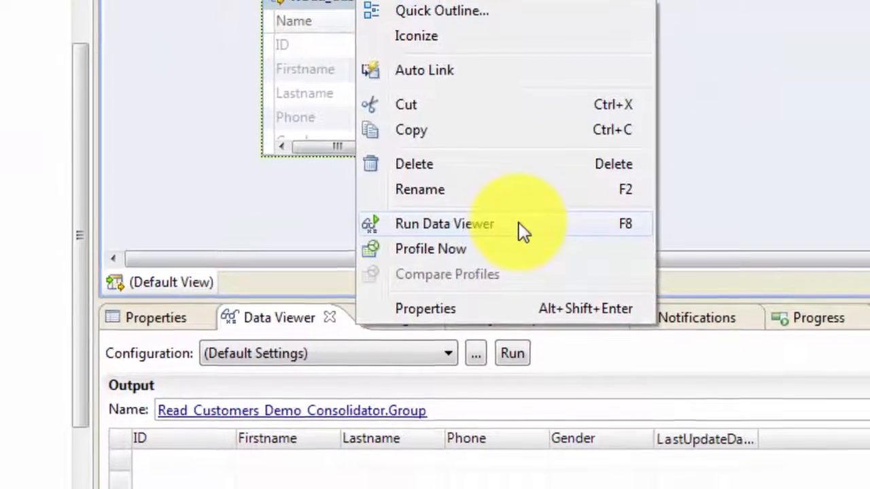
pyautogui.click(519, 224)
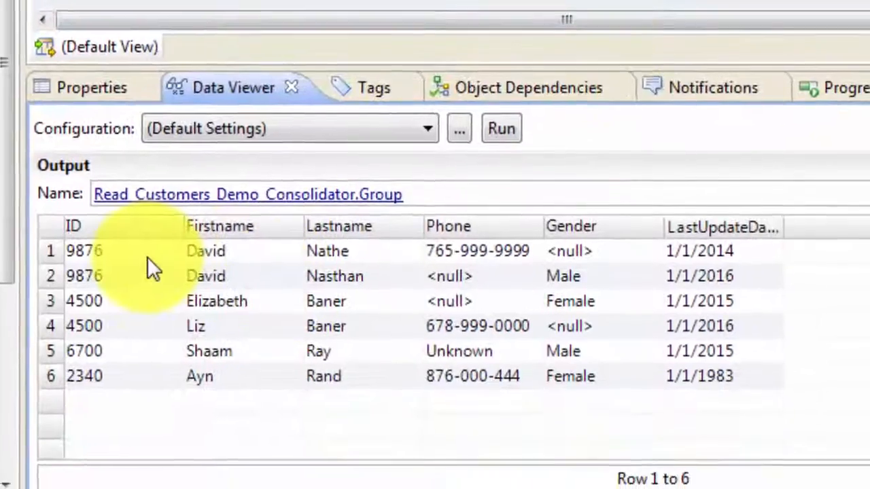
pyautogui.click(163, 353)
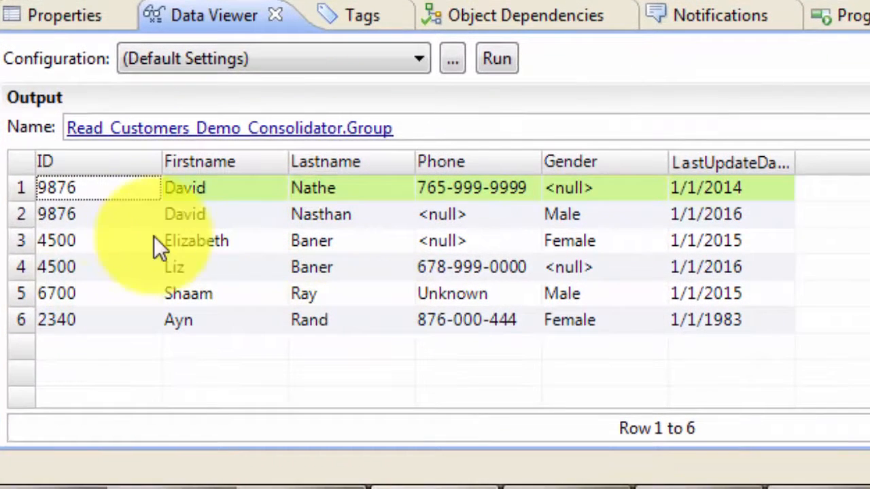
# Examine the previewed customer rows, comparing records that share the same ID.
pyautogui.click(72, 210)
pyautogui.click(70, 196)
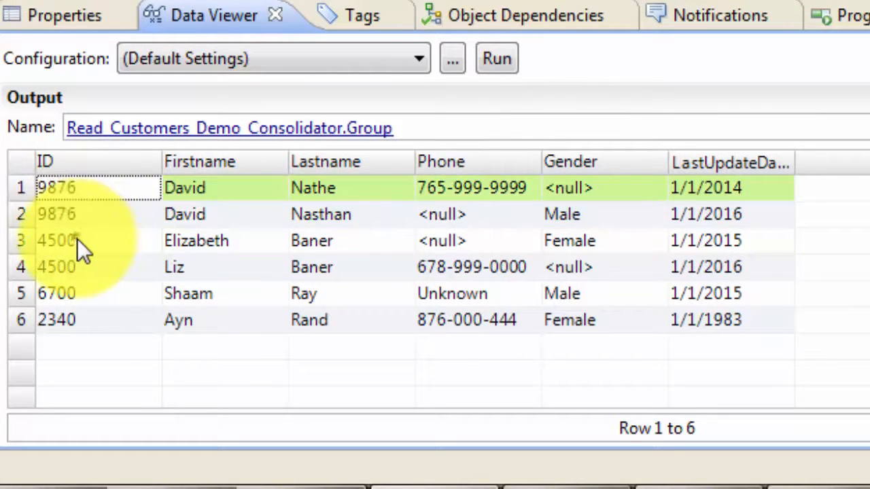
pyautogui.click(77, 239)
pyautogui.click(85, 272)
pyautogui.click(76, 303)
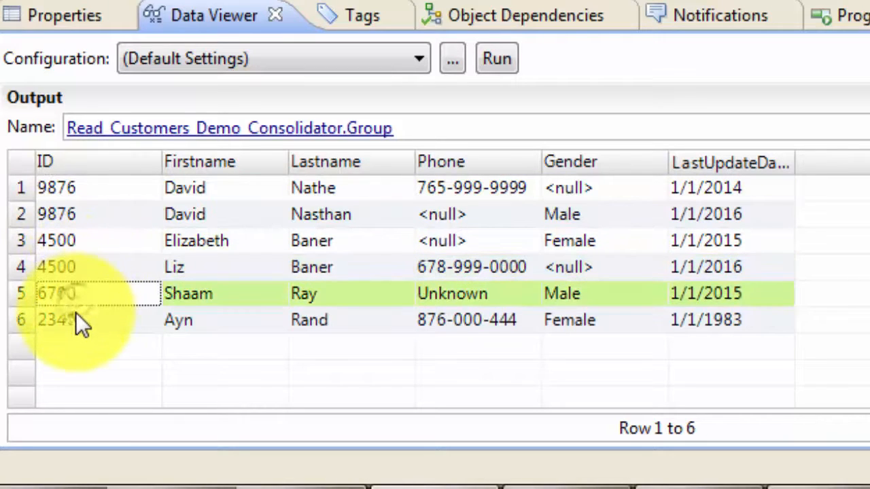
pyautogui.click(76, 314)
pyautogui.click(83, 188)
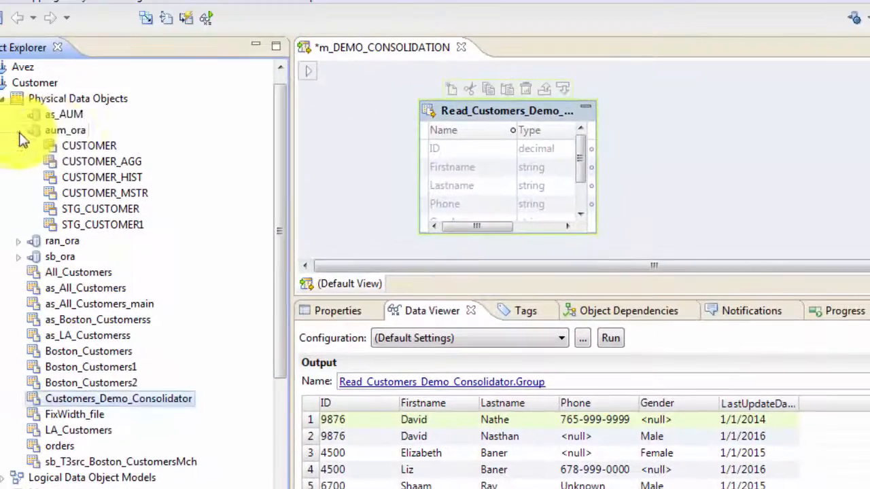
# Add the aum_ora CUSTOMER_MSTR table to the mapping as a write target.
pyautogui.click(54, 134)
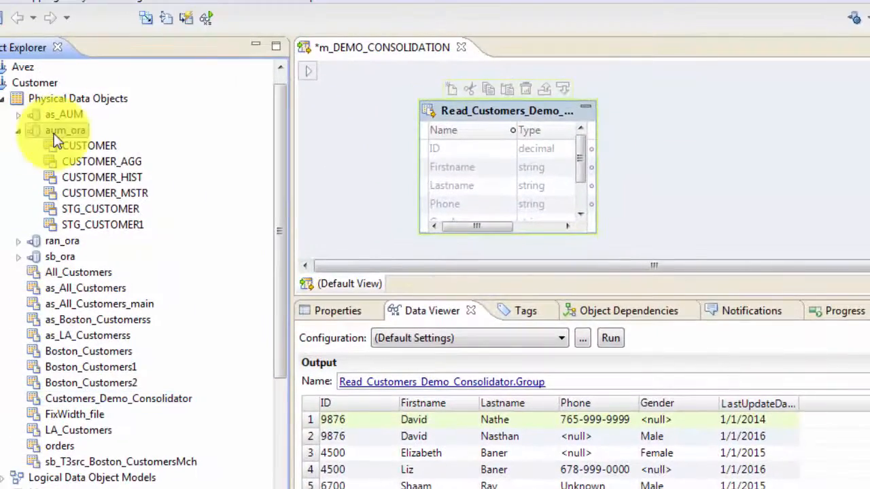
pyautogui.click(111, 192)
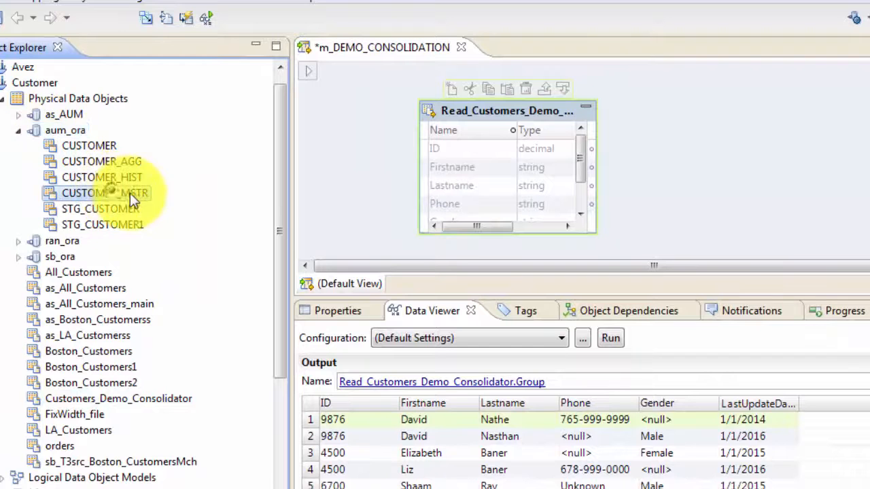
pyautogui.moveTo(126, 193); pyautogui.dragTo(861, 160)
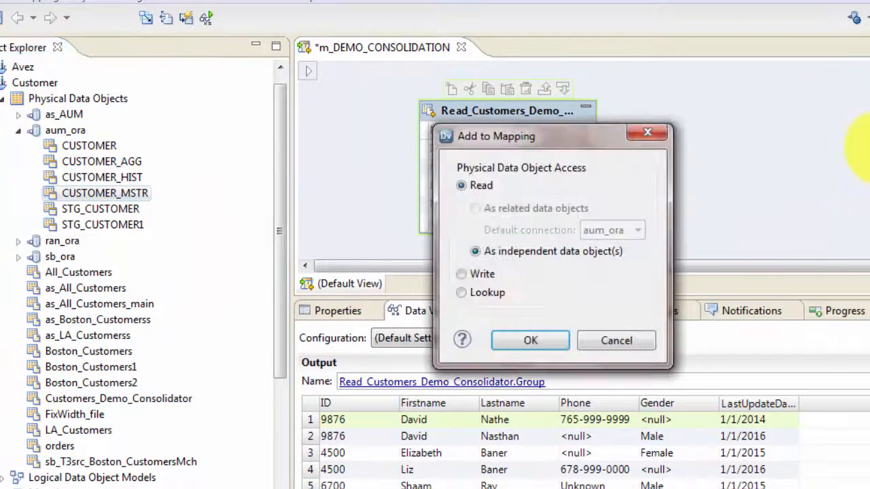
pyautogui.click(461, 274)
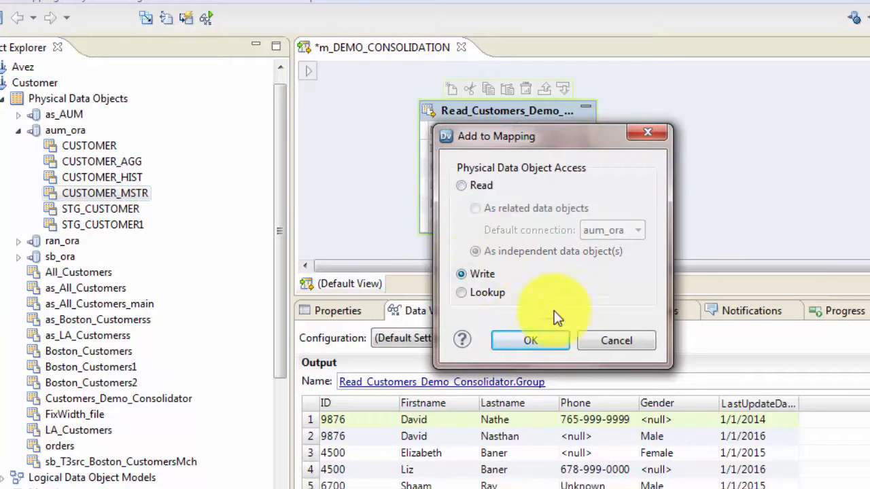
pyautogui.click(530, 340)
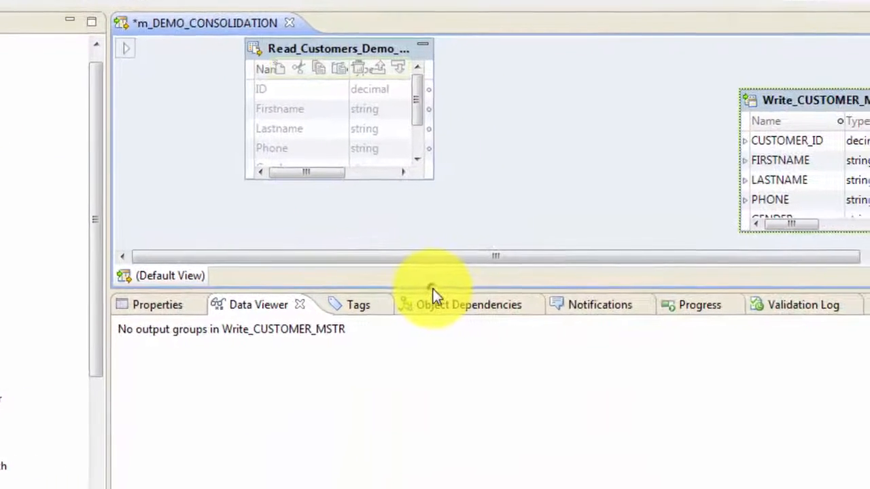
# Move the read source object to the left side of the mapping canvas.
pyautogui.moveTo(527, 293); pyautogui.dragTo(534, 404)
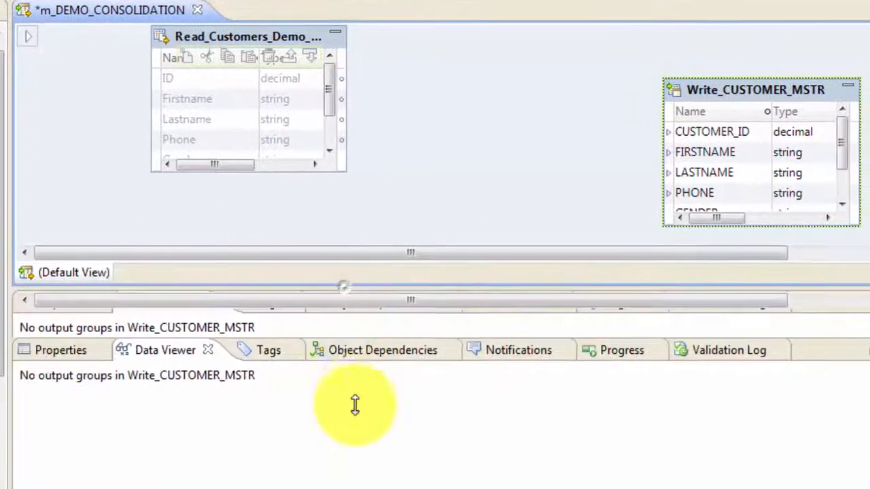
pyautogui.moveTo(354, 405); pyautogui.dragTo(355, 439)
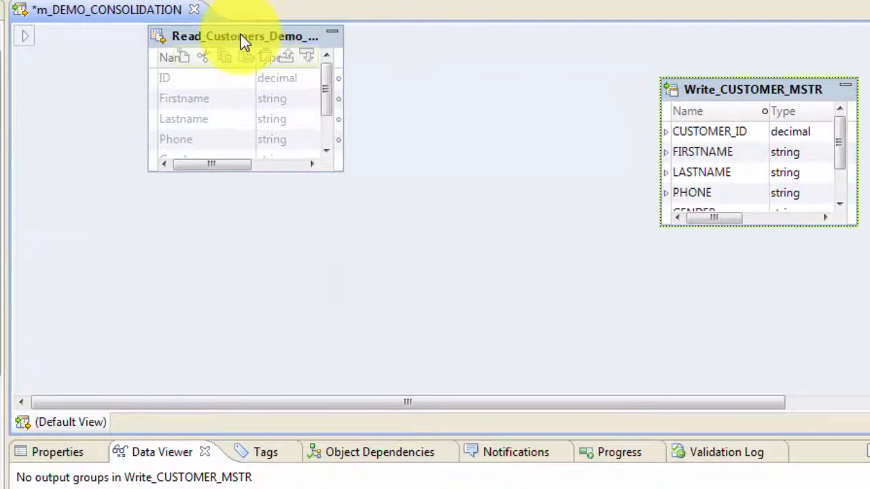
pyautogui.moveTo(240, 35); pyautogui.dragTo(134, 114)
pyautogui.click(2, 255)
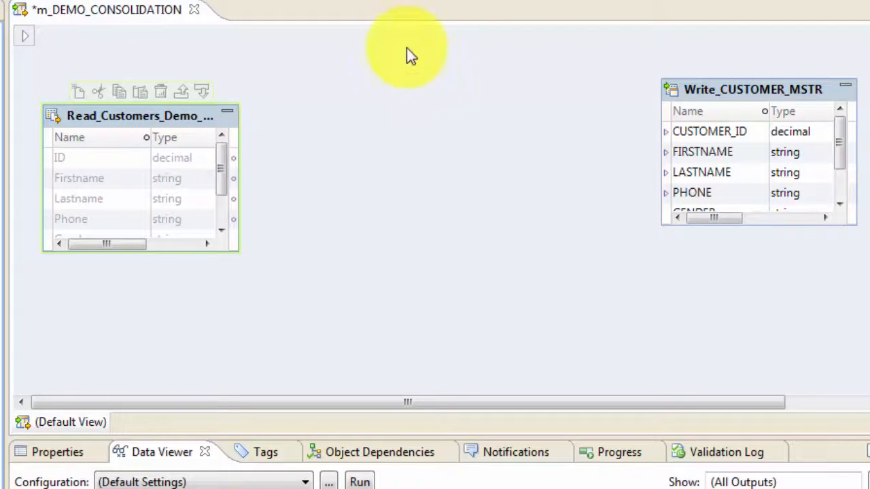
# Add a Consolidation transformation to the mapping canvas.
pyautogui.rightClick(374, 72)
pyautogui.click(427, 82)
pyautogui.write('co')
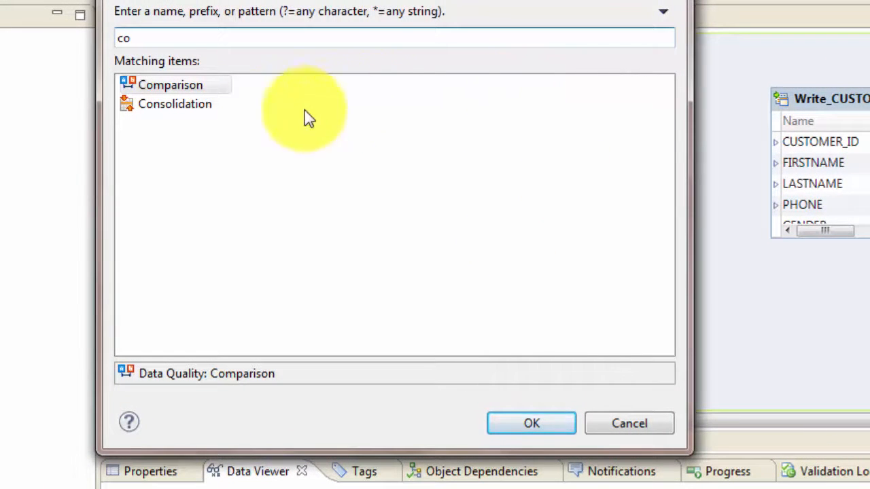
pyautogui.click(177, 103)
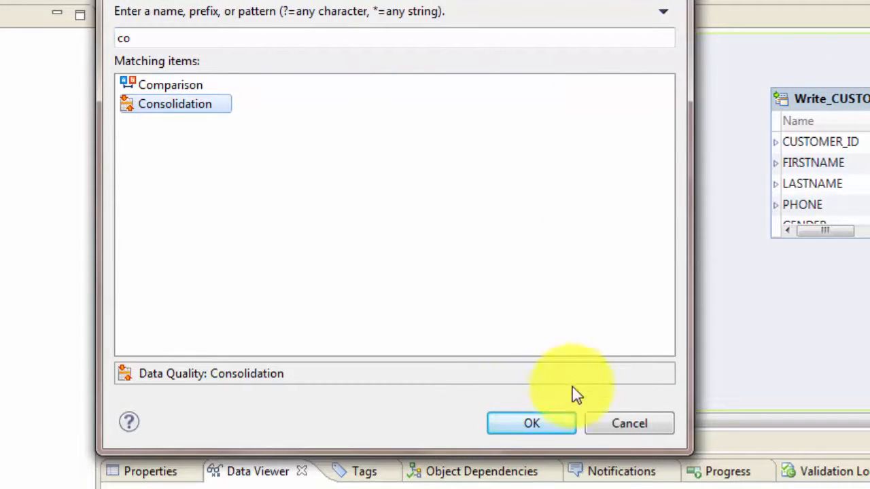
pyautogui.click(541, 424)
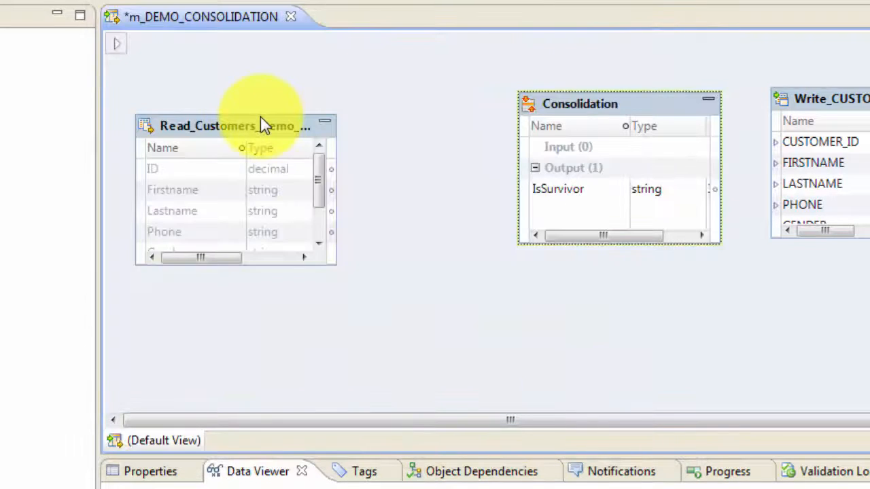
# Move the read source up and link all its ports into the Consolidation transformation.
pyautogui.click(257, 119)
pyautogui.moveTo(257, 117); pyautogui.dragTo(258, 41)
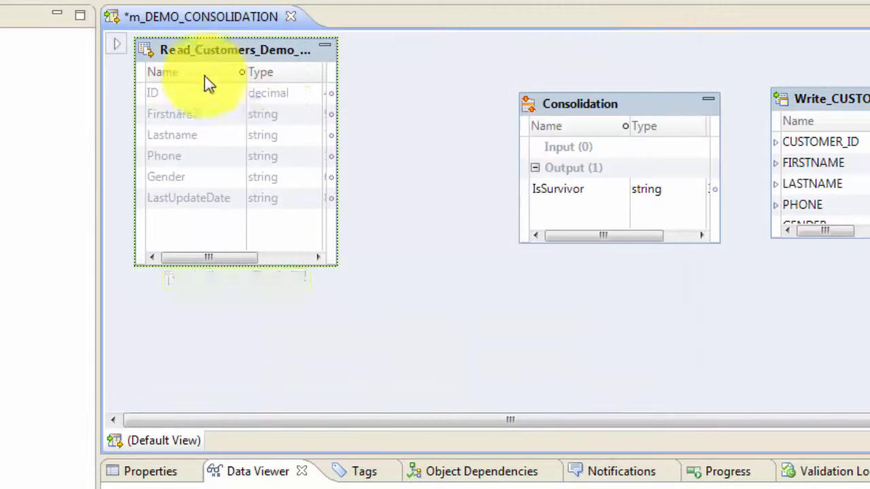
pyautogui.click(180, 91)
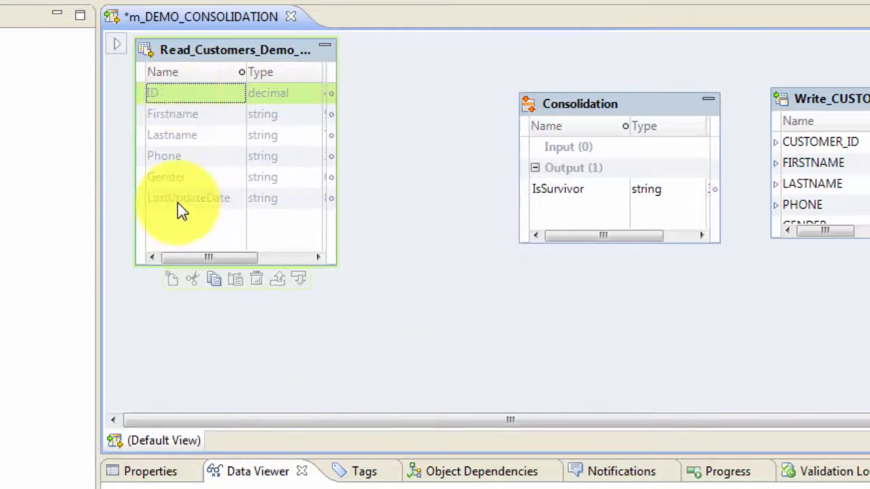
pyautogui.click(177, 203)
pyautogui.click(171, 93)
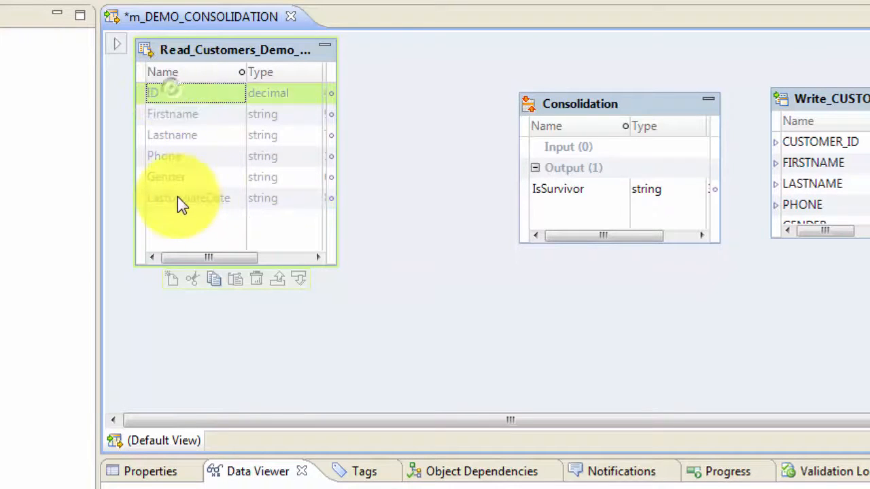
pyautogui.keyDown('shift'); pyautogui.click(179, 202); pyautogui.keyUp('shift')
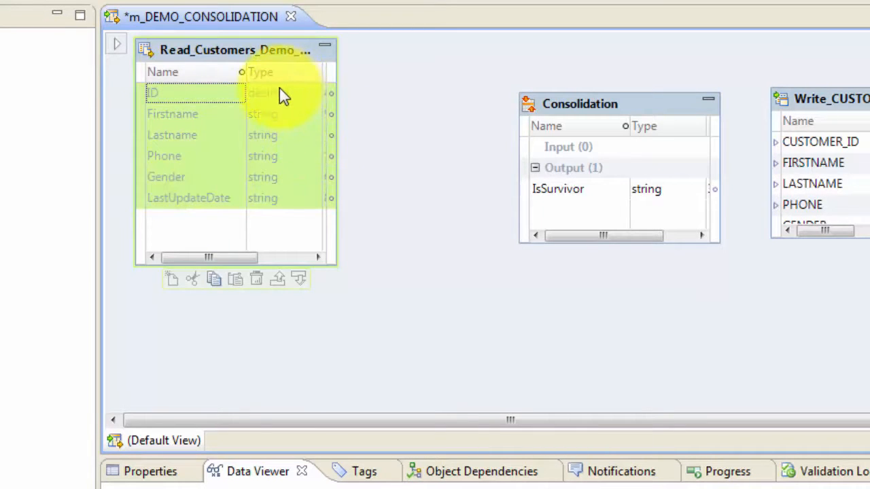
pyautogui.moveTo(281, 93); pyautogui.dragTo(567, 158)
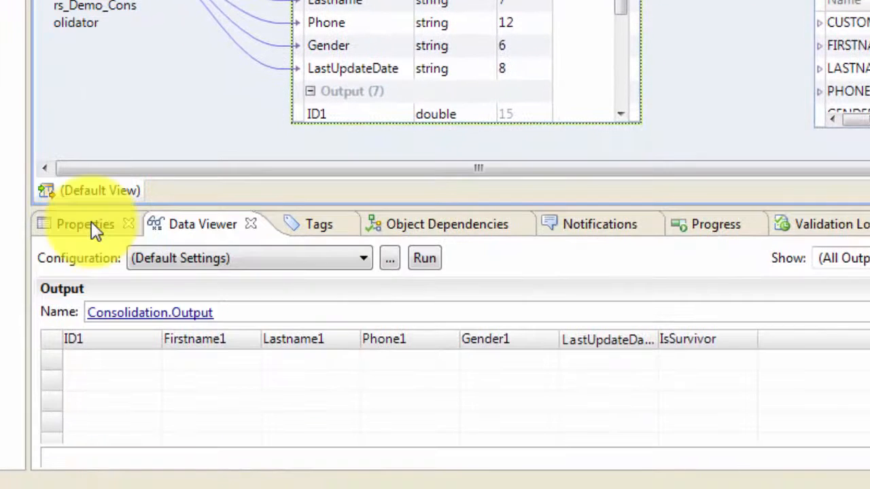
# Open the Consolidation transformation's simple strategies and group rows by ID1.
pyautogui.click(156, 470)
pyautogui.click(83, 301)
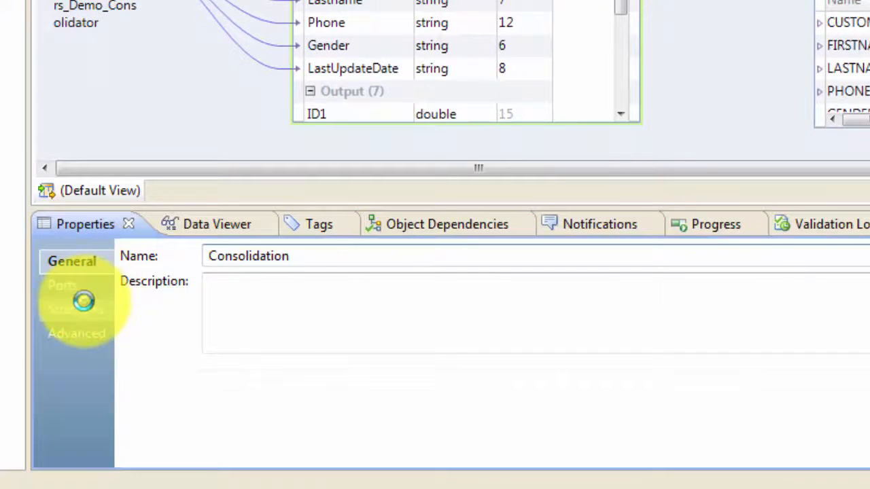
pyautogui.moveTo(518, 209); pyautogui.dragTo(523, 151)
pyautogui.click(242, 229)
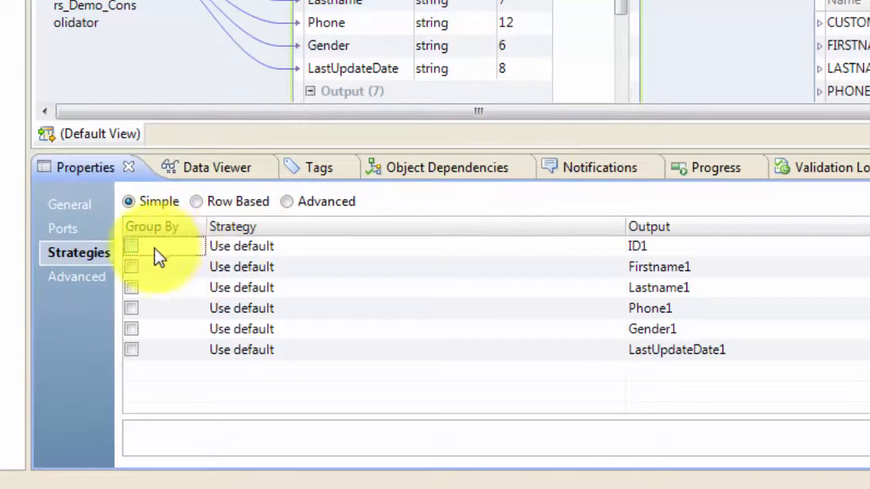
pyautogui.click(134, 246)
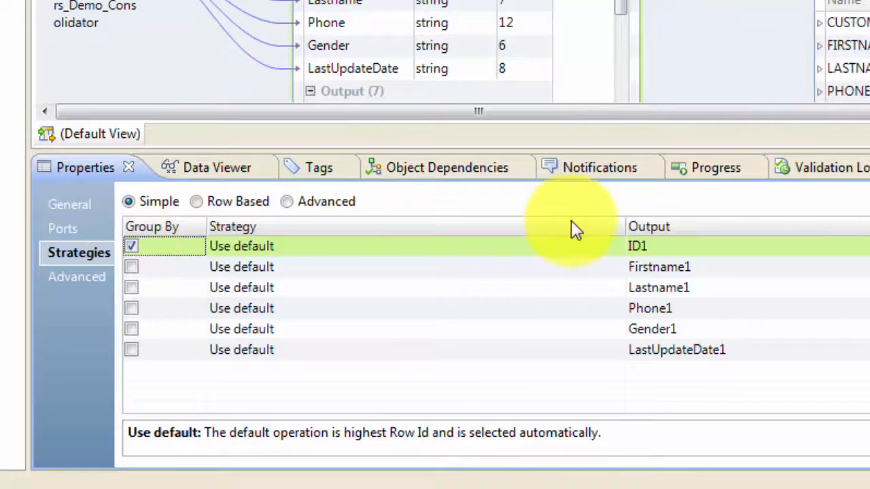
pyautogui.click(688, 255)
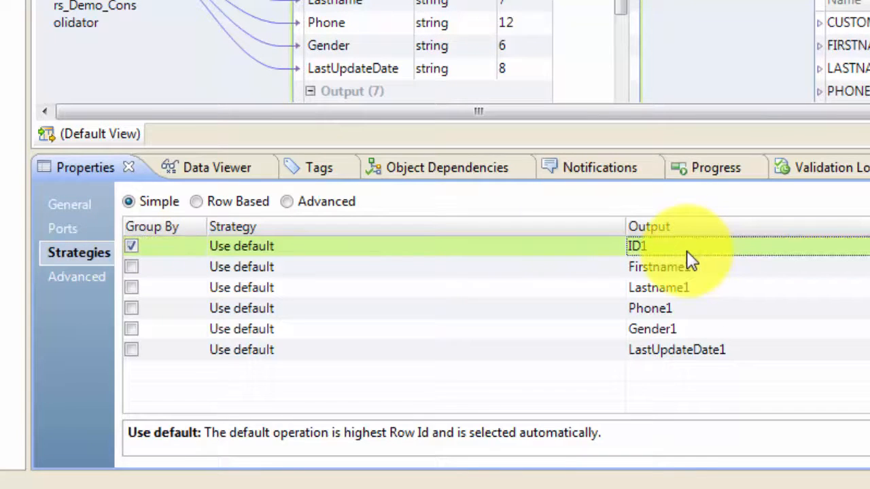
# Set the strategy for Firstname1 and Lastname1 to Most frequent non-blank.
pyautogui.click(377, 270)
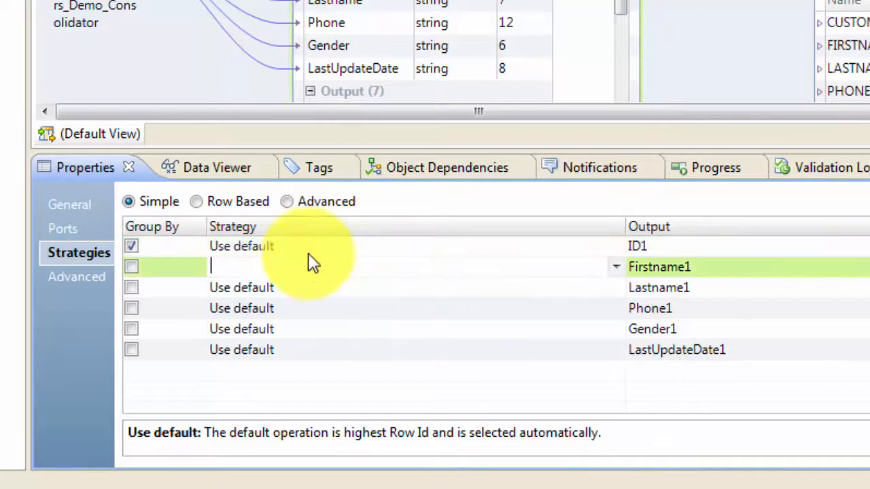
pyautogui.click(615, 267)
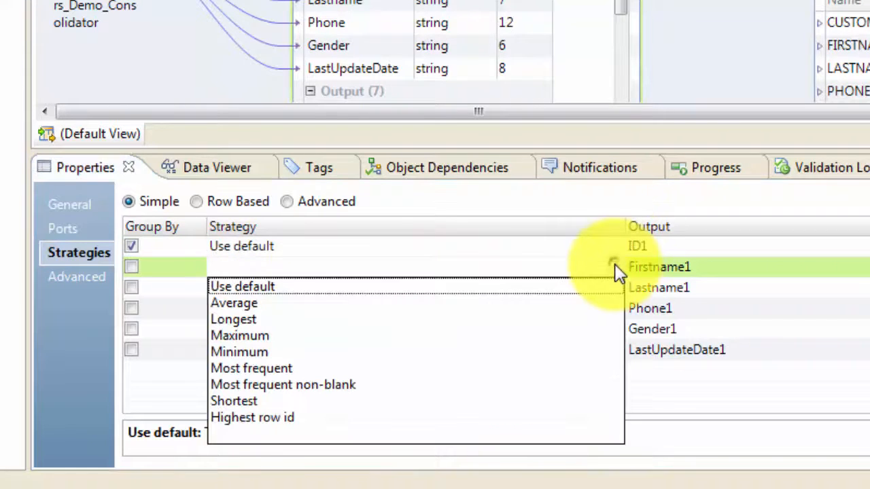
pyautogui.click(373, 385)
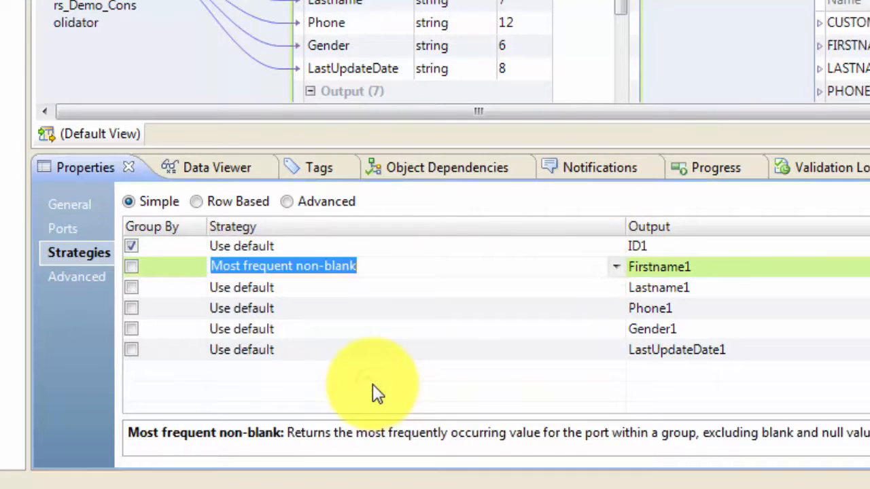
pyautogui.click(383, 292)
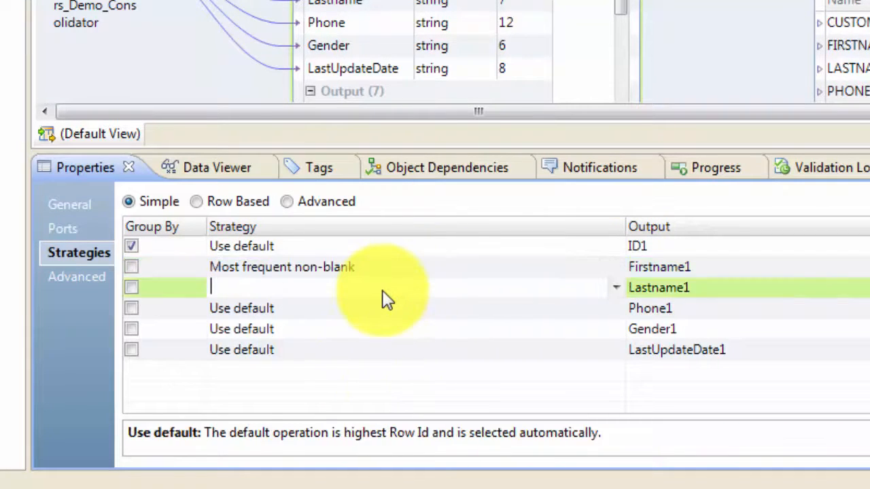
pyautogui.click(616, 288)
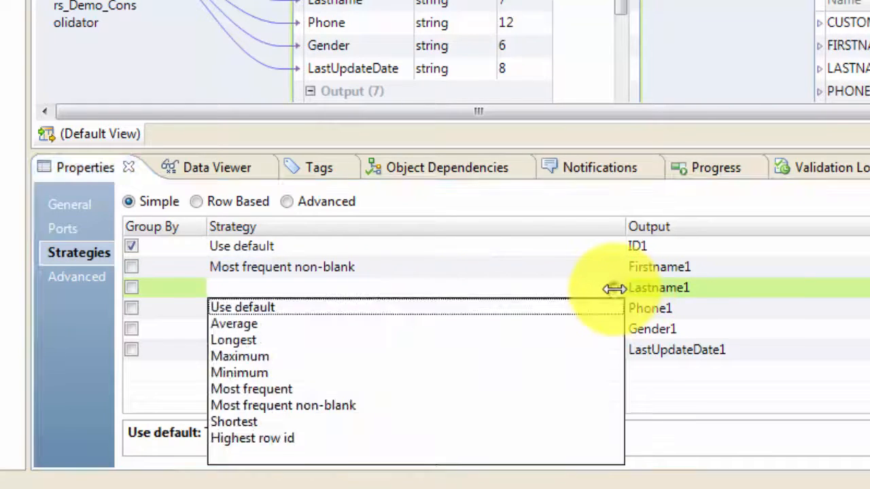
pyautogui.click(319, 405)
# Set the strategy for Phone1 to Most frequent non-blank.
pyautogui.click(367, 310)
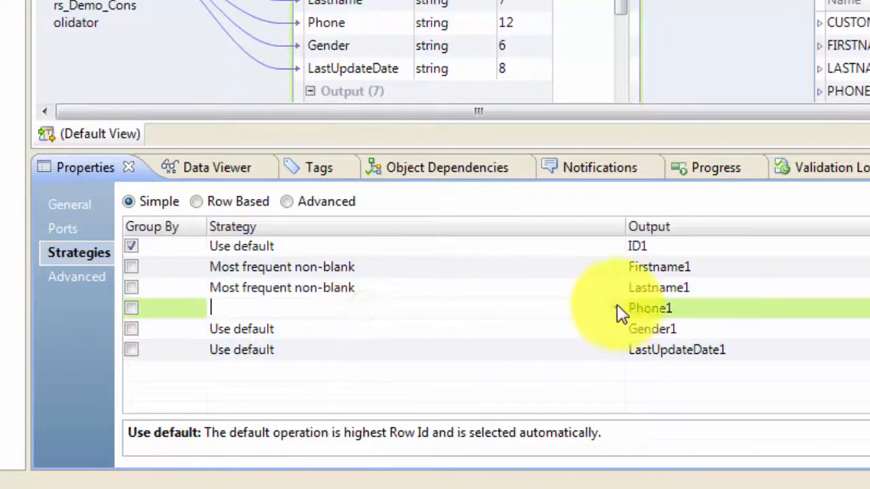
pyautogui.click(616, 308)
pyautogui.click(319, 426)
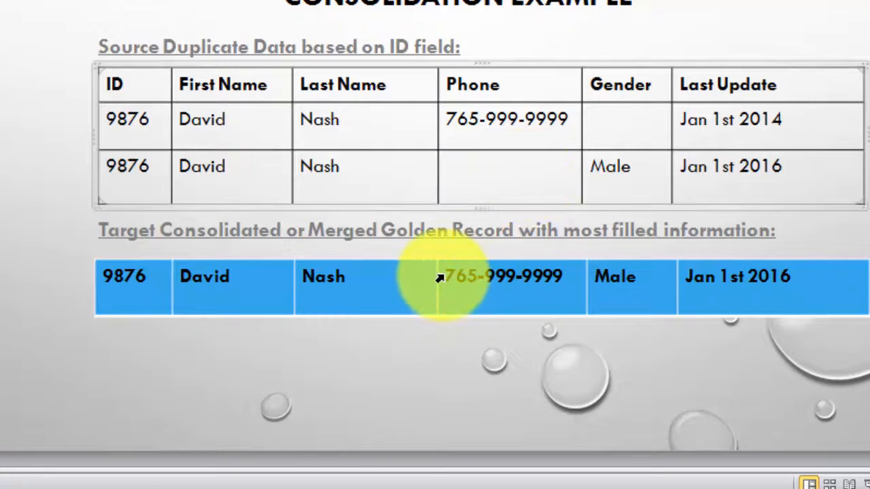
pyautogui.moveTo(446, 276); pyautogui.dragTo(642, 276)
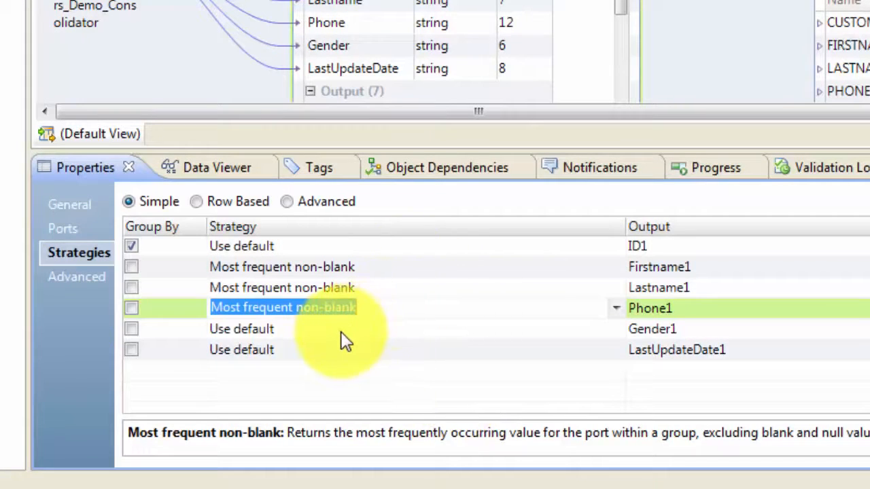
# Set Gender1's strategy to Most frequent non-blank and LastUpdateDate1's strategy to Maximum.
pyautogui.click(342, 332)
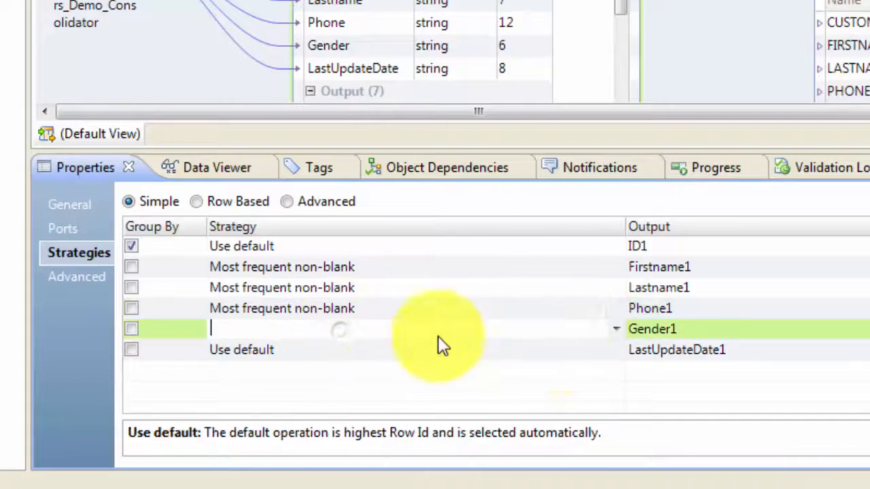
pyautogui.click(612, 350)
pyautogui.click(611, 350)
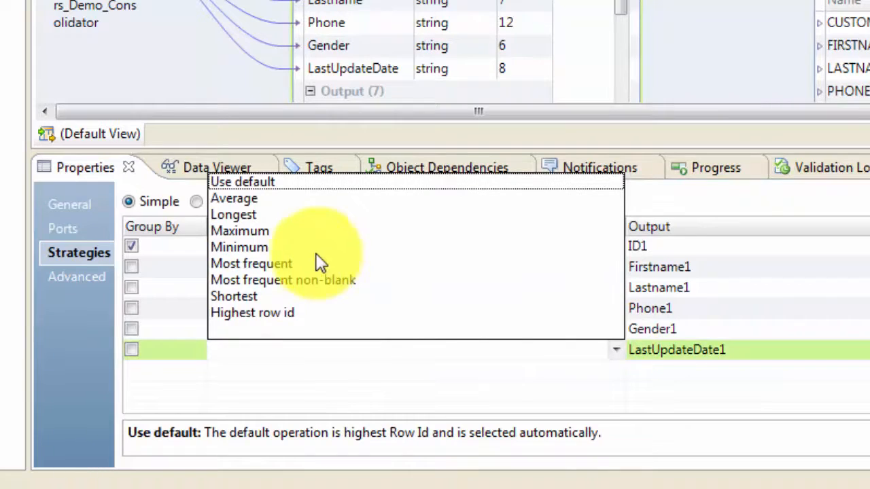
pyautogui.click(268, 234)
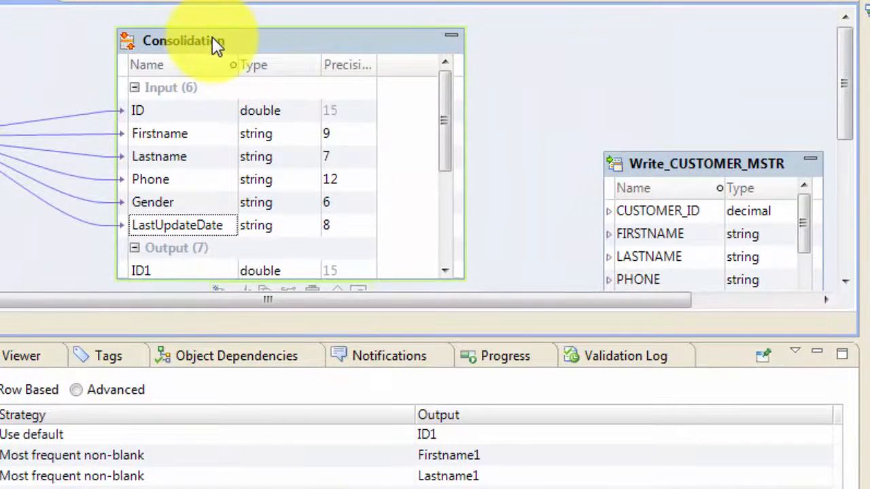
# Run the data viewer on the Consolidation transformation.
pyautogui.moveTo(212, 38)
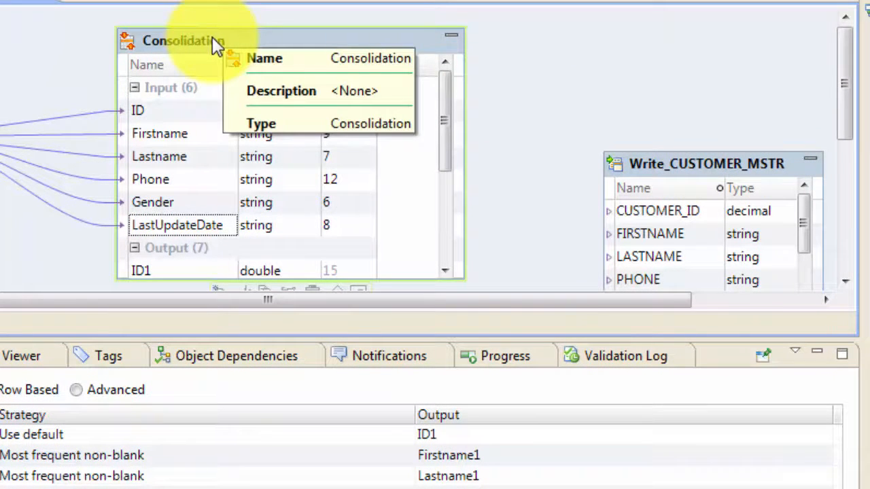
pyautogui.click(196, 45)
pyautogui.rightClick(193, 47)
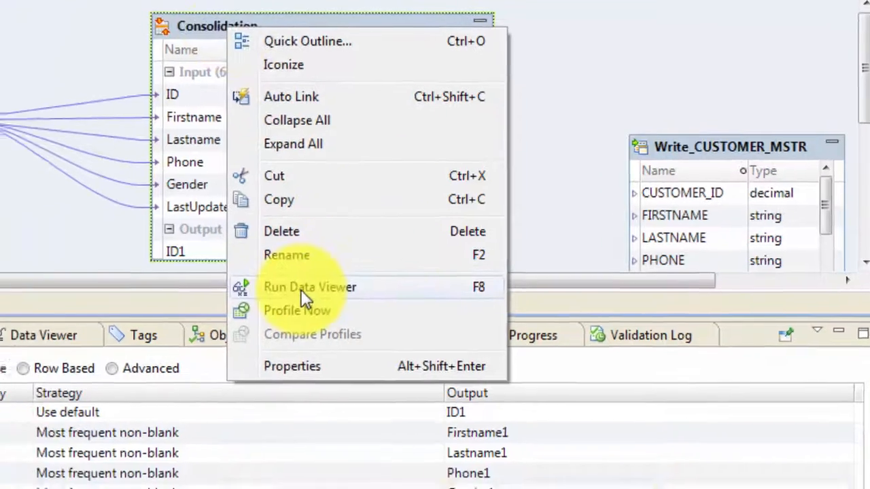
pyautogui.click(296, 306)
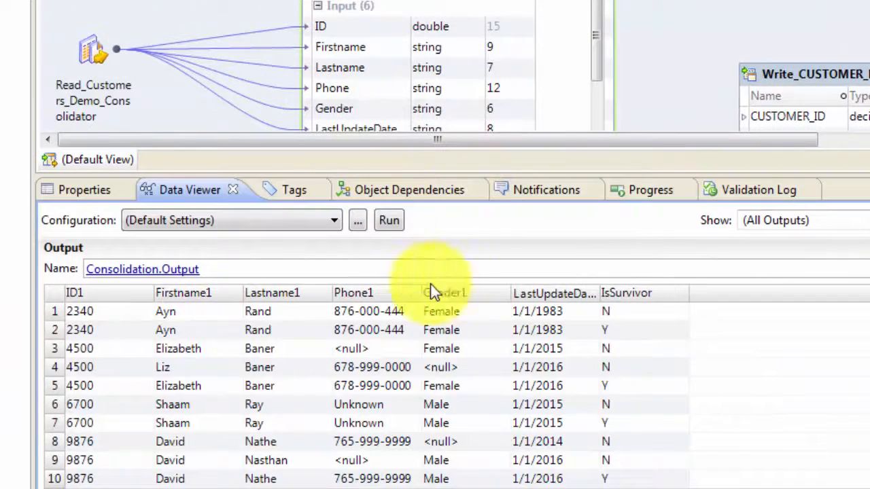
# Compare the consolidated output rows and IsSurvivor flags against the source customer spreadsheet.
pyautogui.click(121, 318)
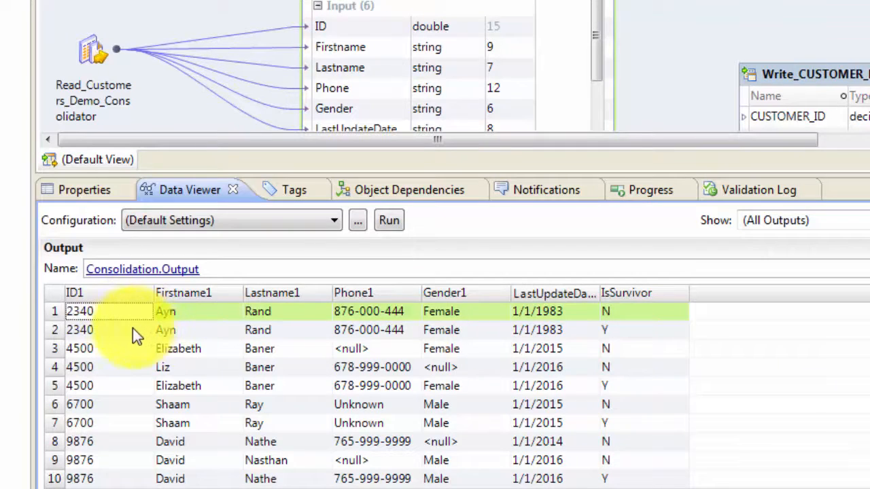
pyautogui.click(122, 329)
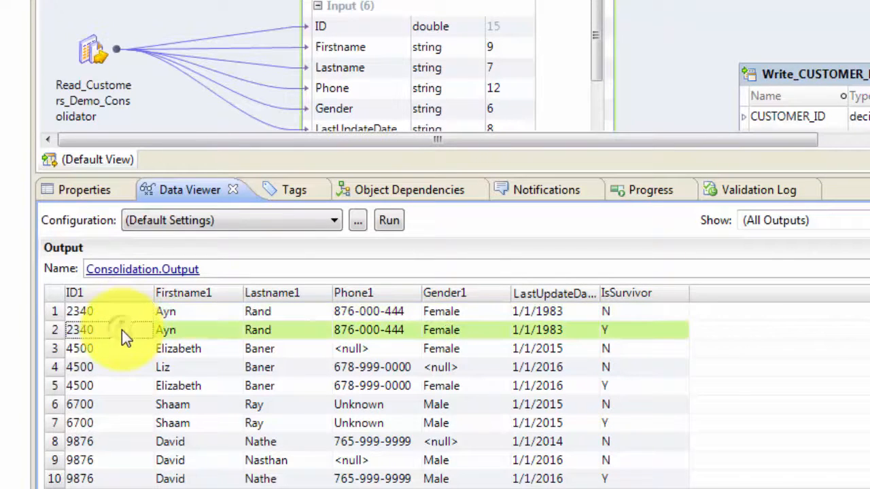
pyautogui.click(193, 312)
pyautogui.click(215, 332)
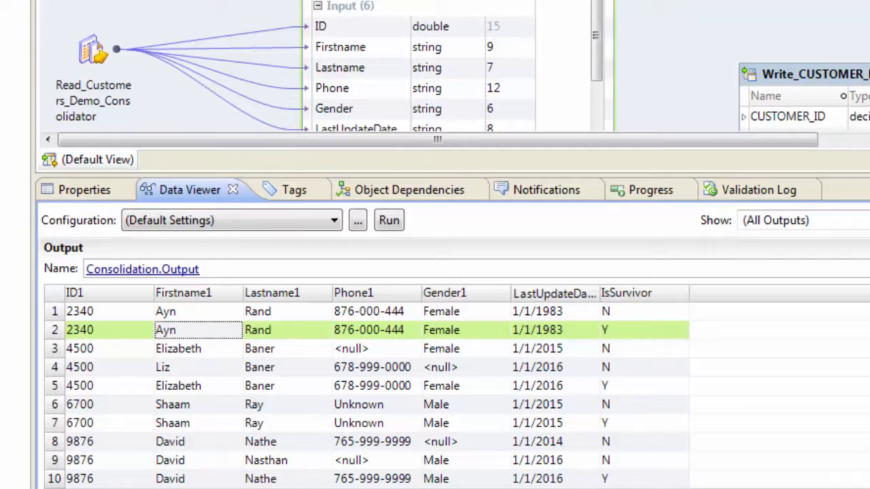
pyautogui.doubleClick(262, 155)
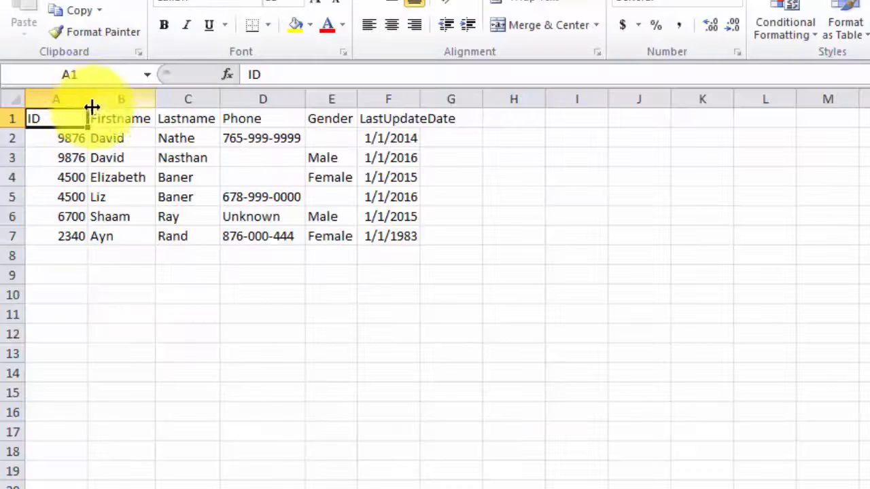
pyautogui.moveTo(85, 101); pyautogui.dragTo(95, 102)
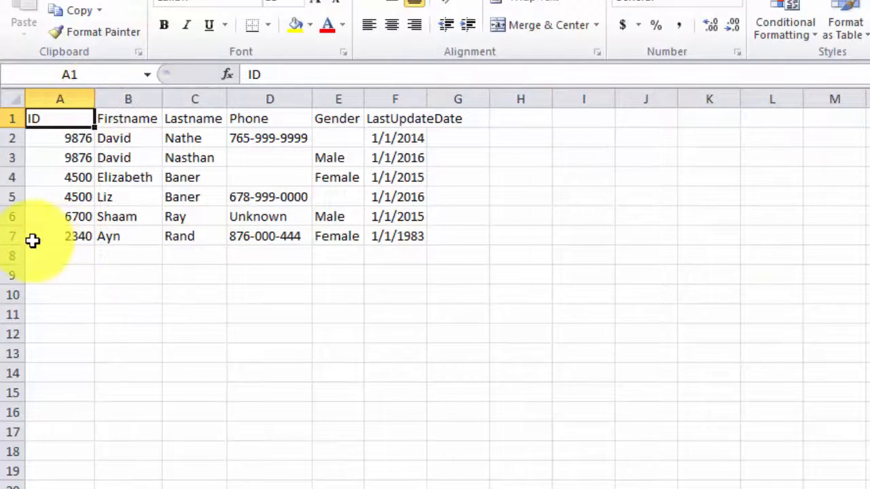
pyautogui.moveTo(15, 236); pyautogui.dragTo(277, 235)
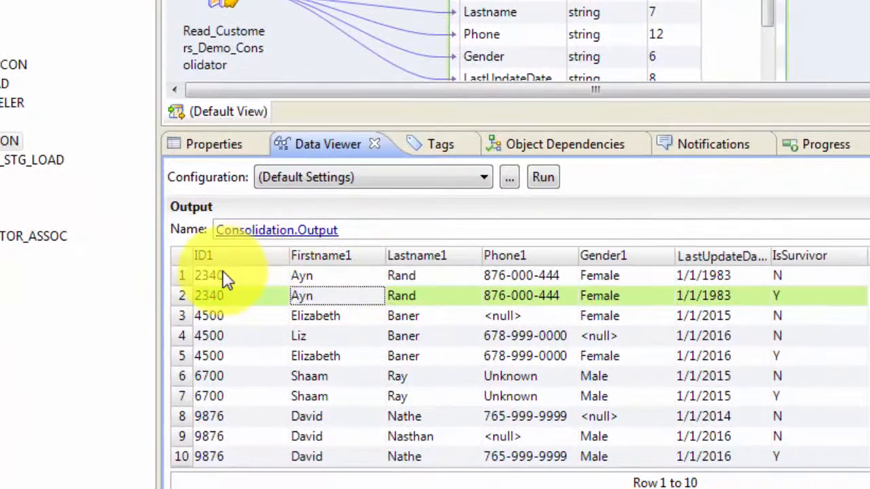
pyautogui.click(226, 277)
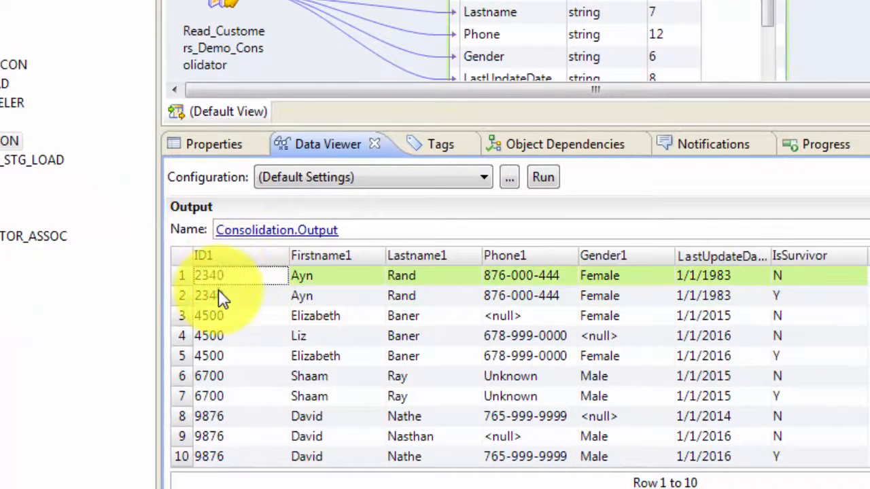
pyautogui.keyDown('shift'); pyautogui.click(222, 297); pyautogui.keyUp('shift')
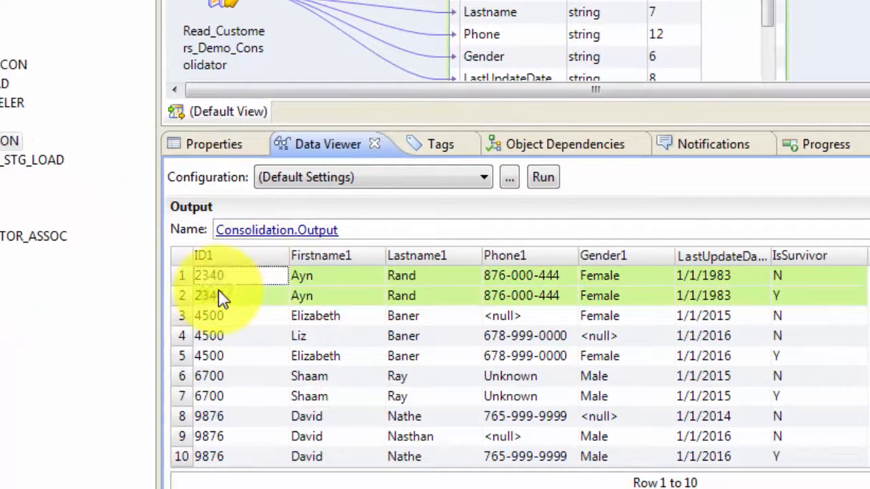
pyautogui.click(798, 277)
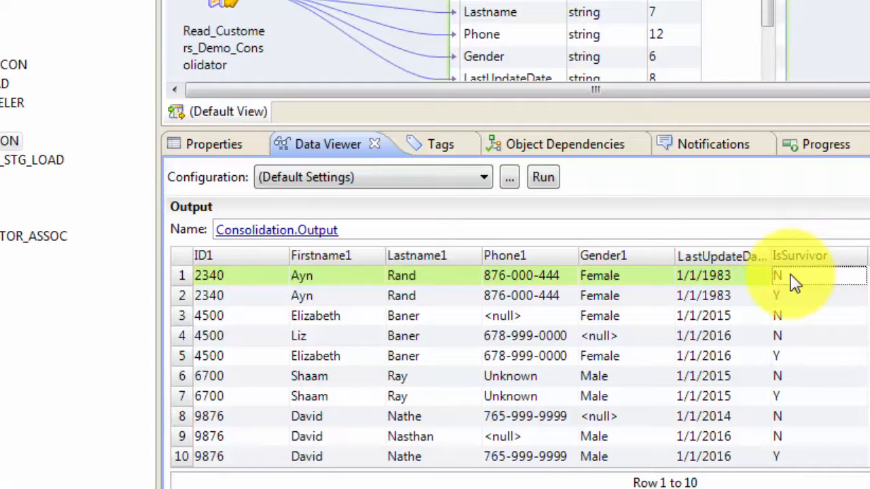
pyautogui.click(795, 299)
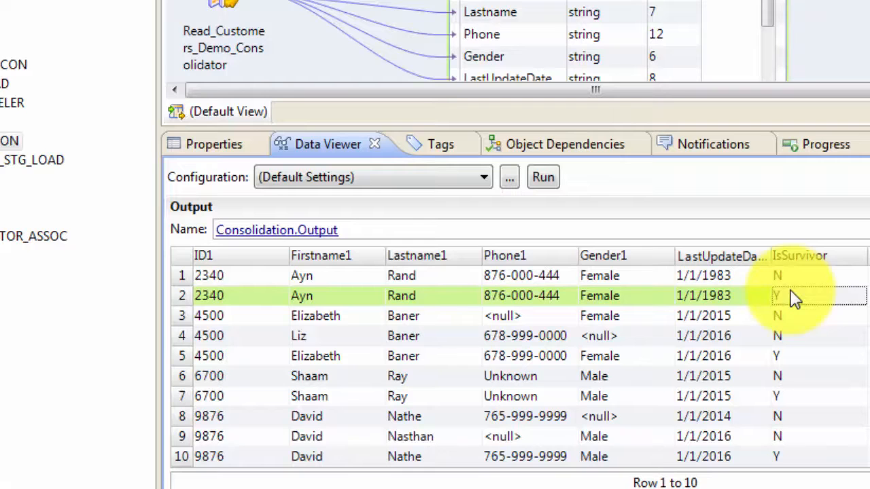
# Examine the duplicate customer groups and their IsSurvivor flags in the consolidated output rows.
pyautogui.click(226, 324)
pyautogui.keyDown('shift'); pyautogui.click(226, 335); pyautogui.keyUp('shift')
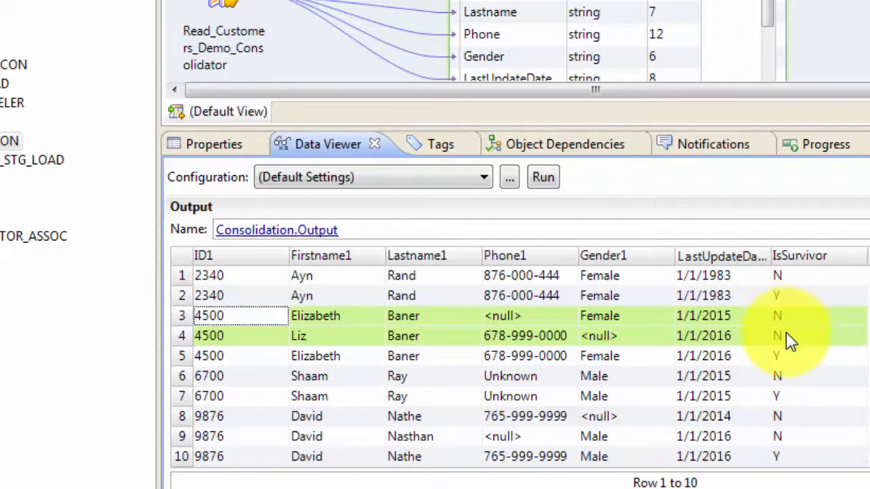
pyautogui.click(227, 361)
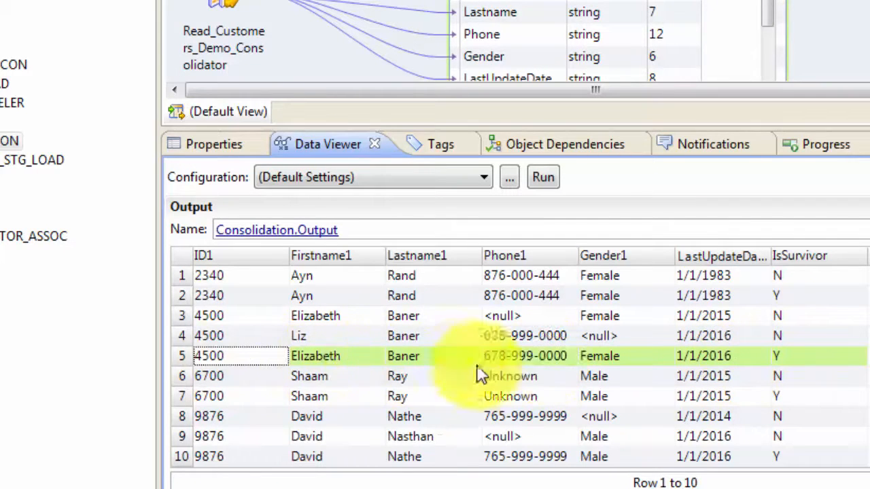
pyautogui.click(209, 317)
pyautogui.keyDown('ctrl'); pyautogui.click(231, 335); pyautogui.keyUp('ctrl')
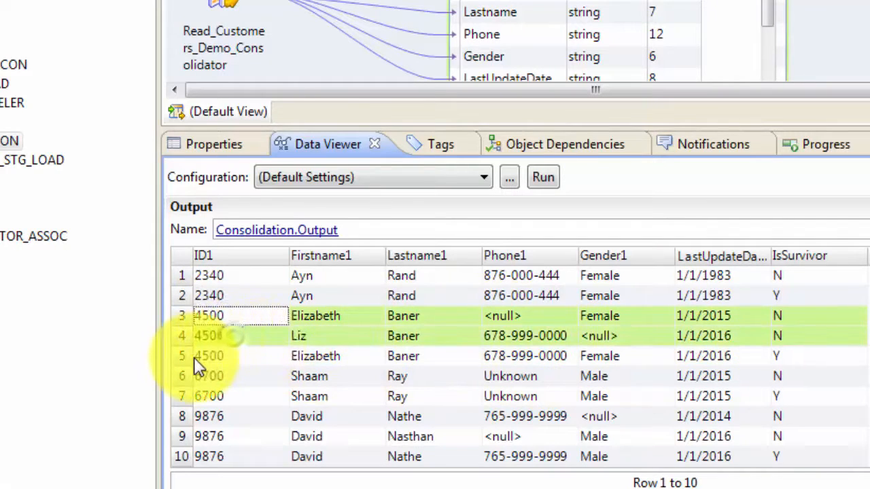
pyautogui.click(196, 358)
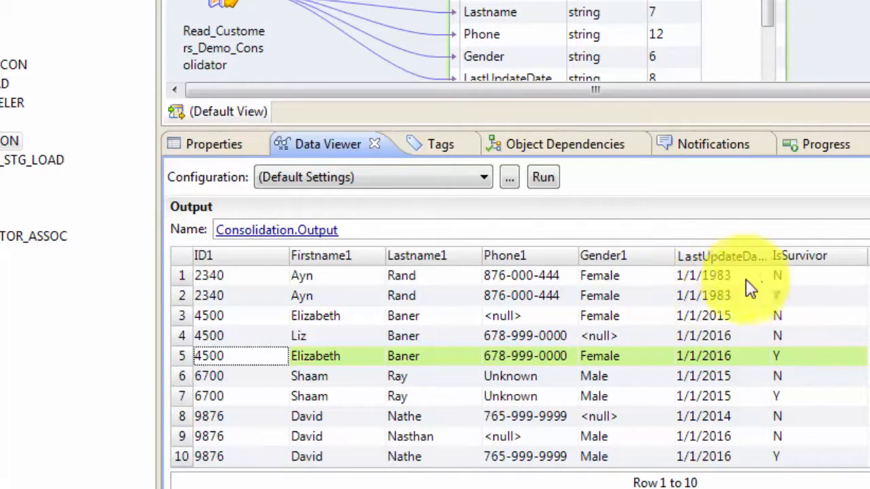
pyautogui.click(217, 275)
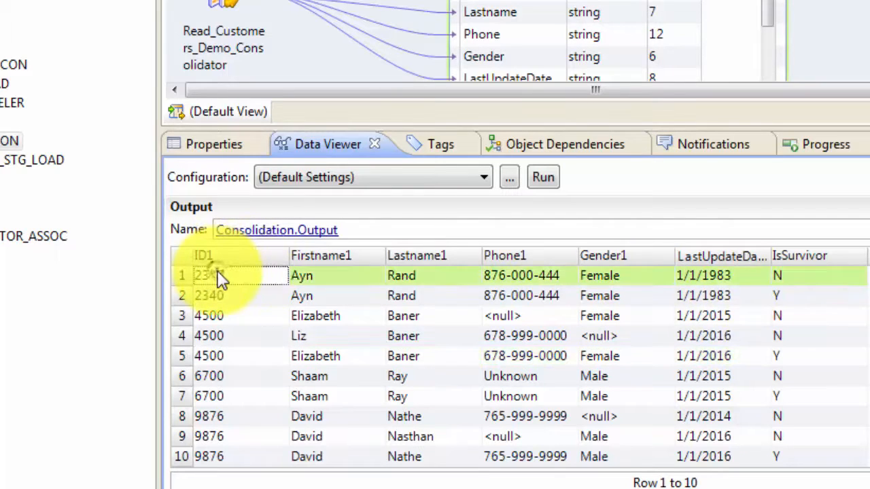
pyautogui.click(220, 296)
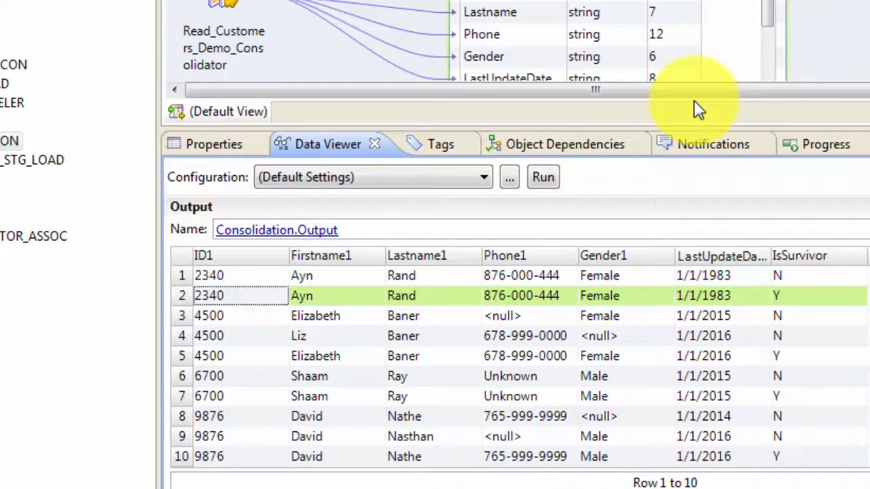
# Set the Consolidation transformation's advanced Output Mode to Survivor Only.
pyautogui.click(213, 146)
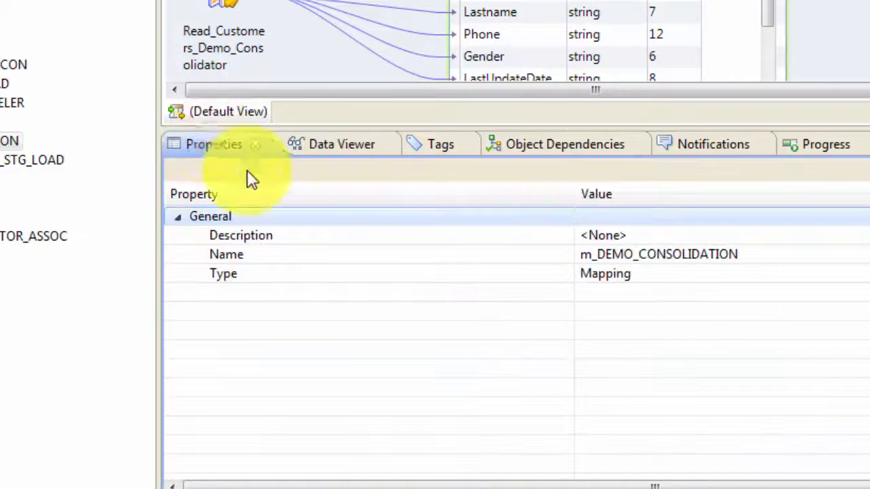
pyautogui.click(206, 252)
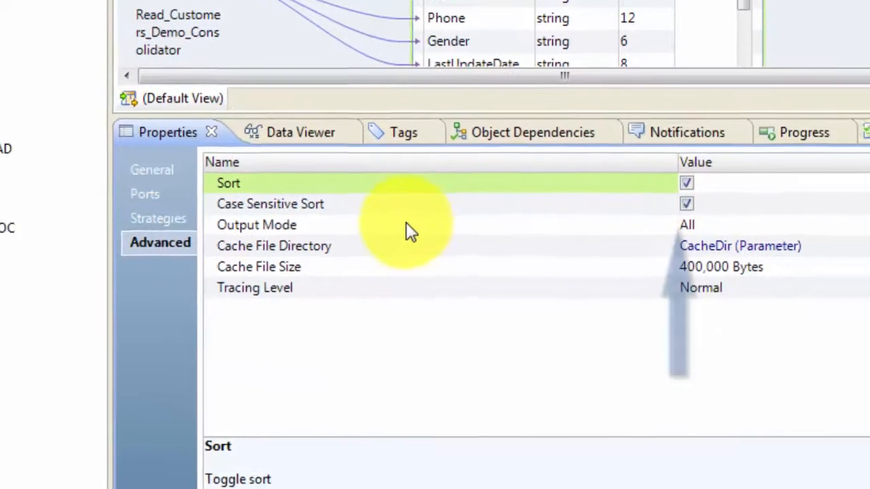
pyautogui.click(447, 238)
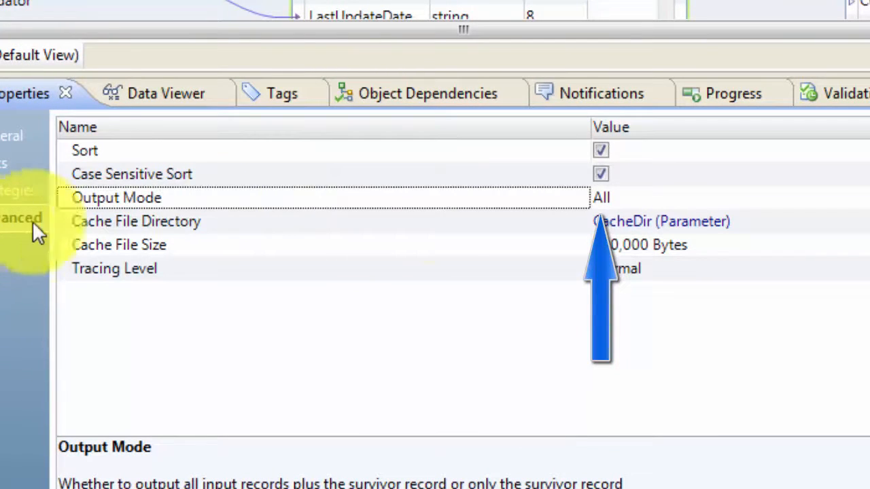
pyautogui.click(804, 195)
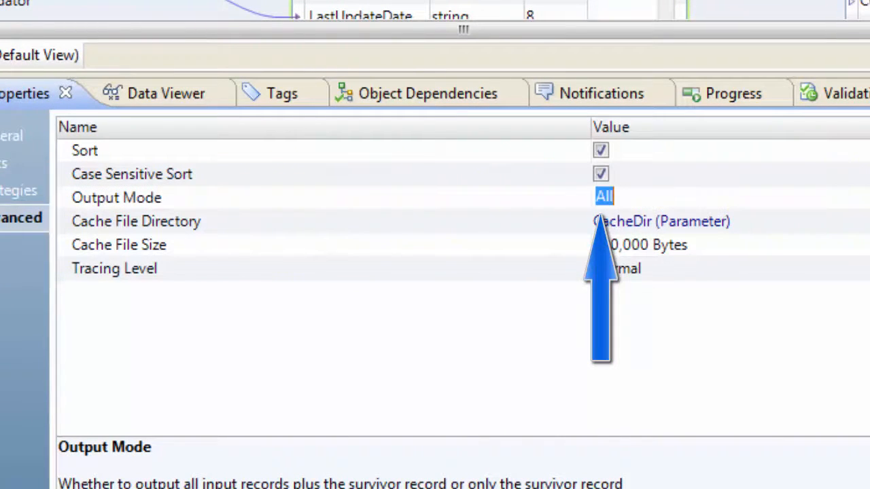
pyautogui.click(864, 196)
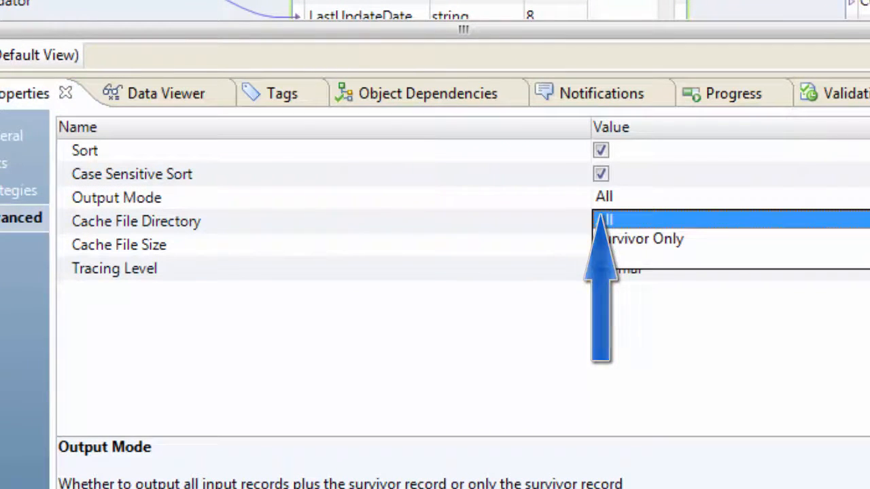
pyautogui.click(861, 241)
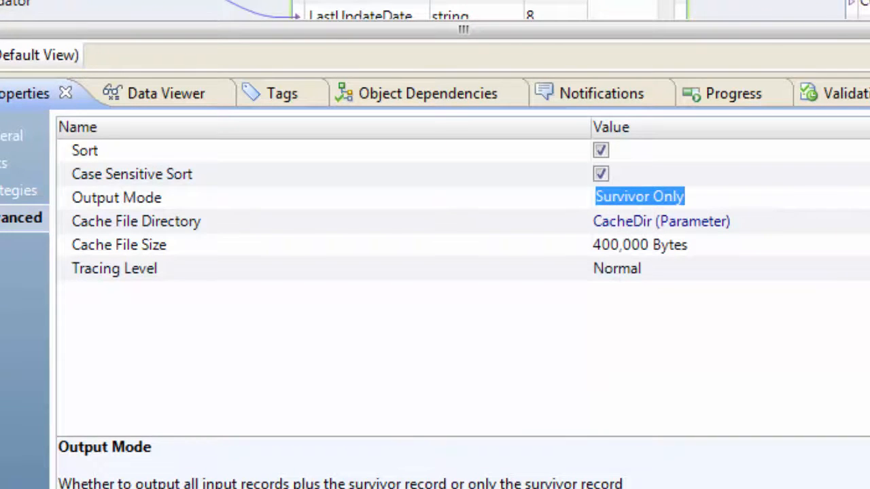
# Rerun the data viewer on the Consolidation transformation and review the survivor-only output rows.
pyautogui.click(197, 58)
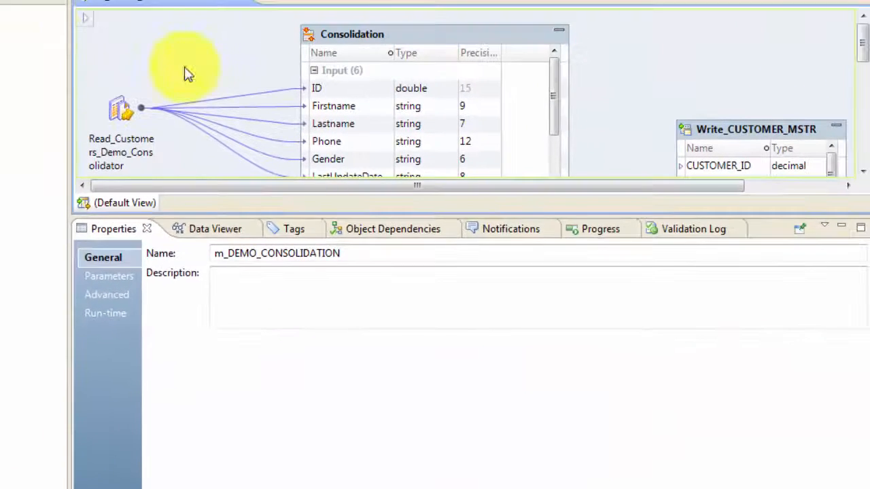
pyautogui.rightClick(353, 33)
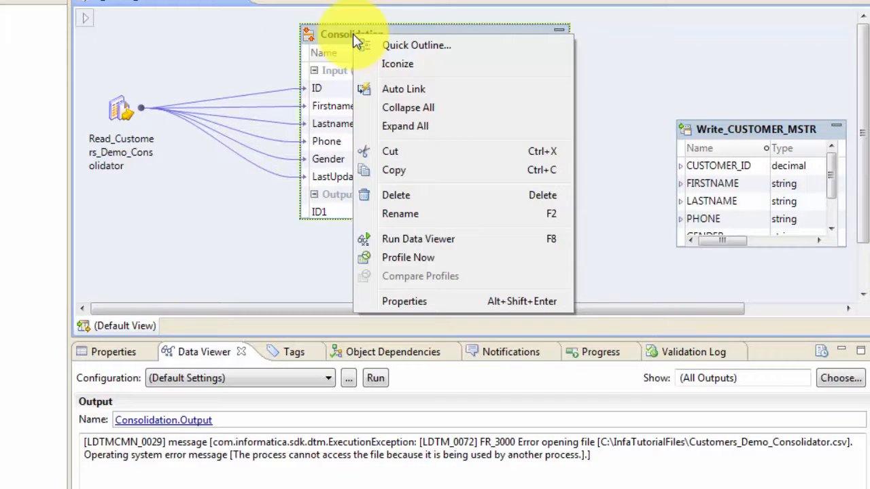
pyautogui.click(431, 239)
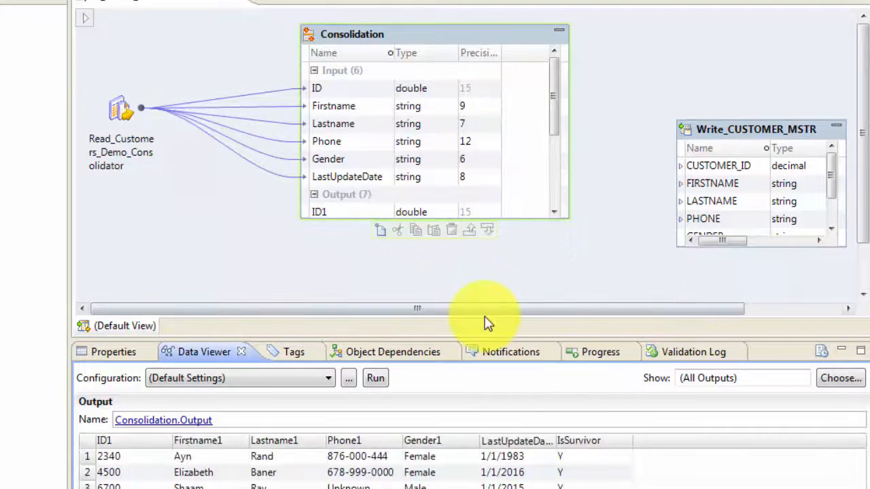
pyautogui.moveTo(471, 342); pyautogui.dragTo(471, 282)
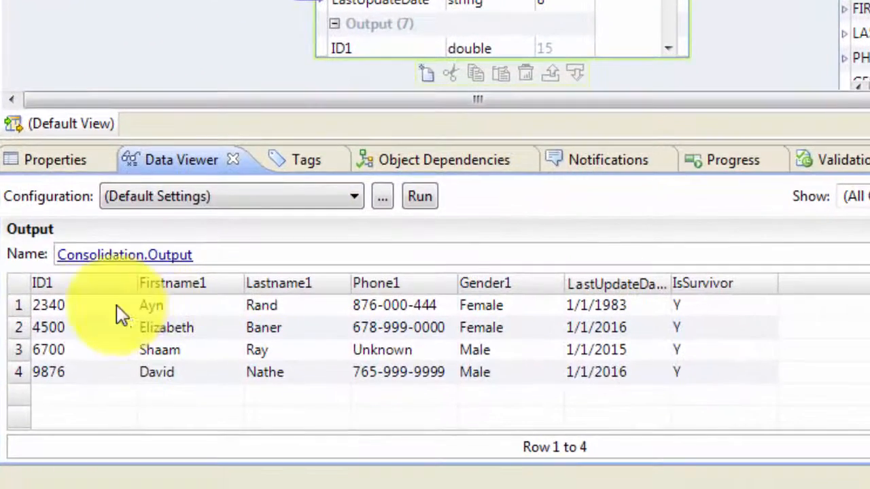
pyautogui.click(90, 310)
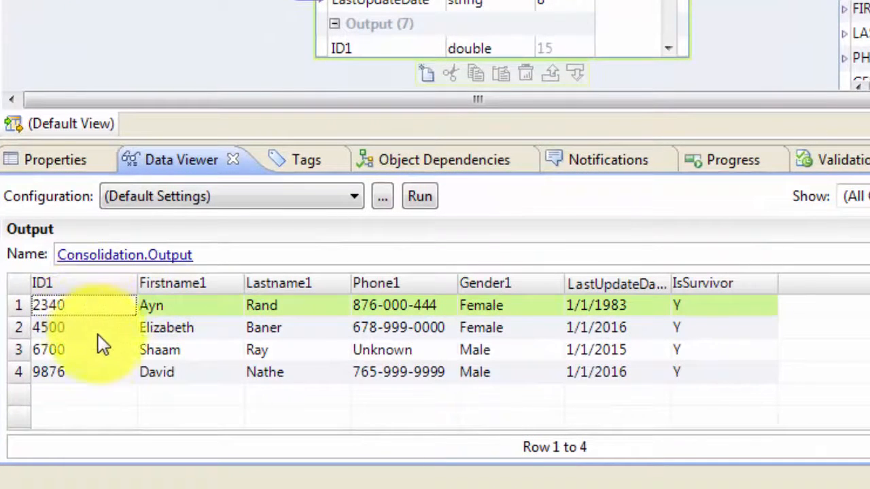
pyautogui.click(80, 370)
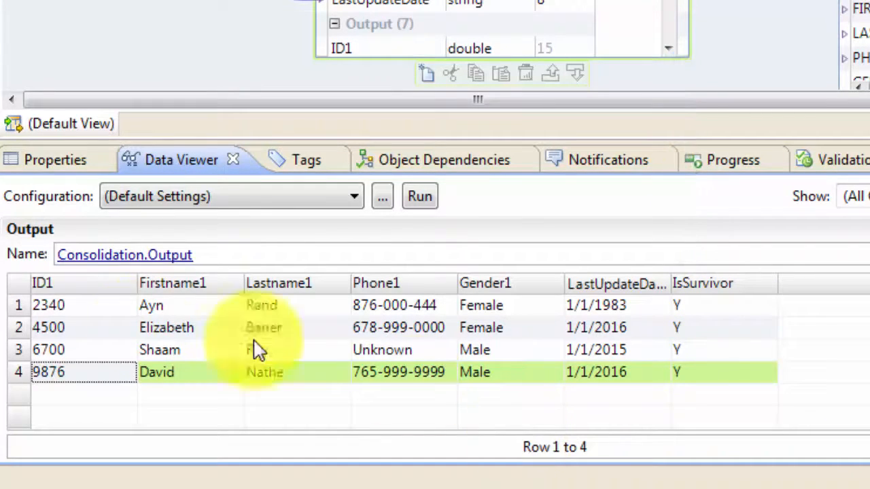
pyautogui.click(80, 307)
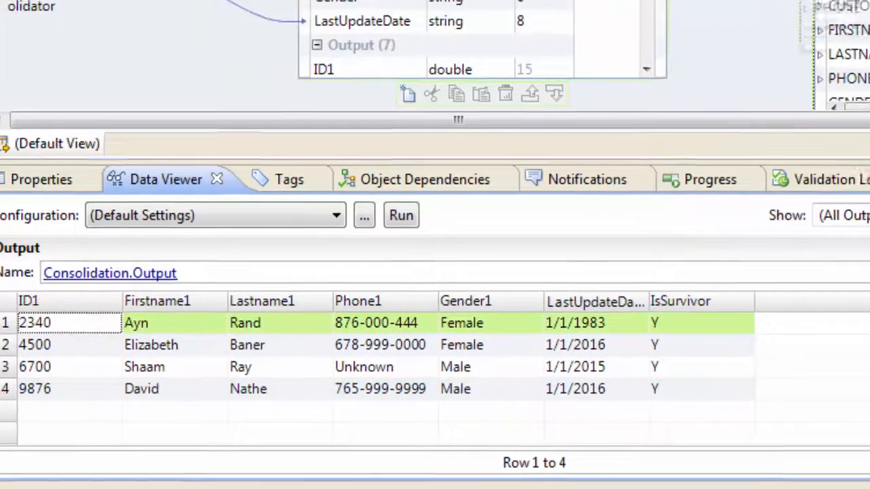
# Link the Consolidation output ports ID1 through LastUpdateDate1 to the matching Write_CUSTOMER_MSTR columns.
pyautogui.click(752, 10)
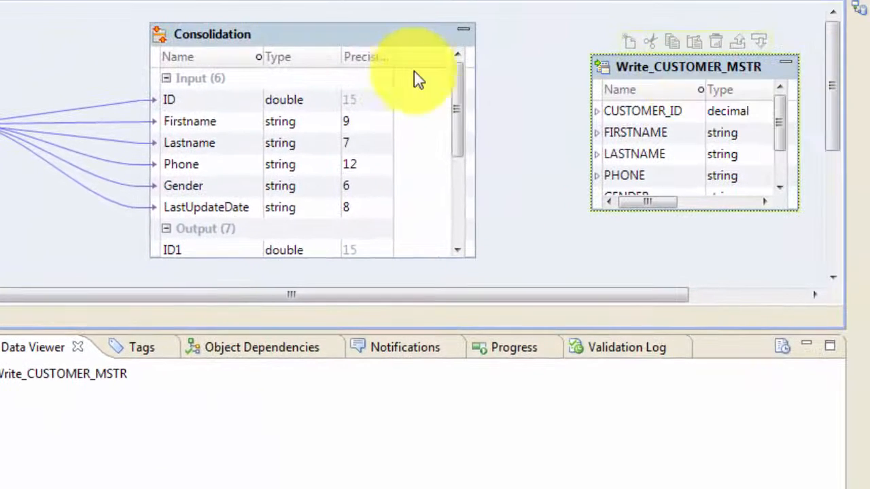
pyautogui.moveTo(456, 109); pyautogui.dragTo(456, 238)
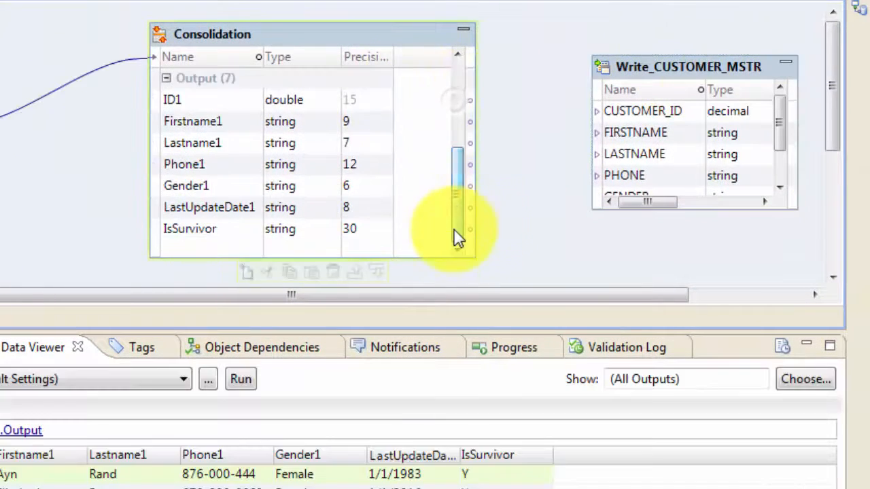
pyautogui.moveTo(689, 56); pyautogui.dragTo(689, 7)
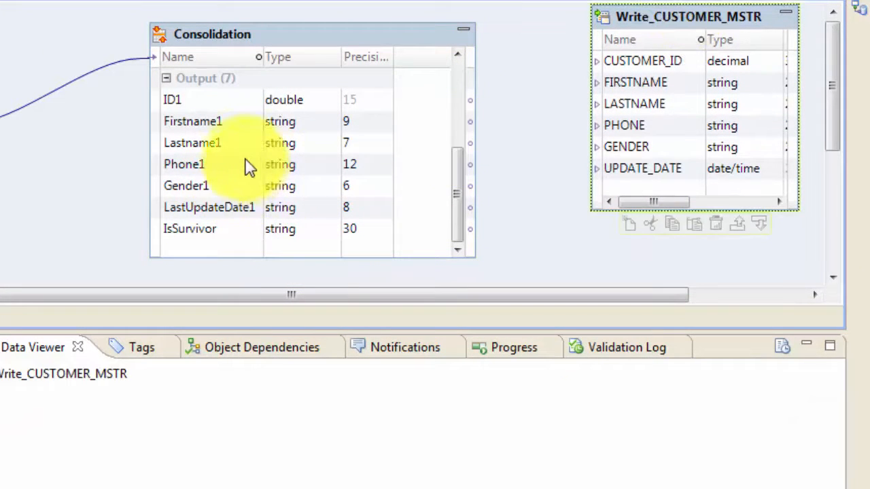
pyautogui.click(184, 100)
pyautogui.keyDown('shift'); pyautogui.click(227, 207); pyautogui.keyUp('shift')
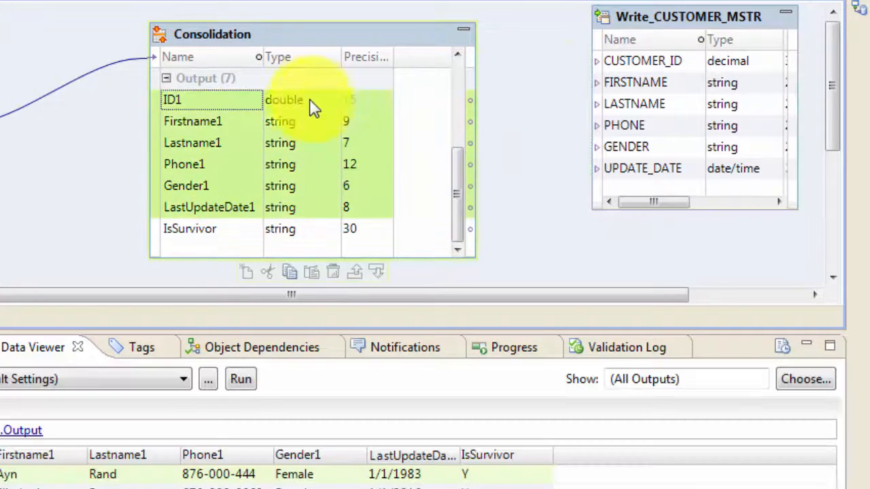
pyautogui.moveTo(311, 101); pyautogui.dragTo(596, 66)
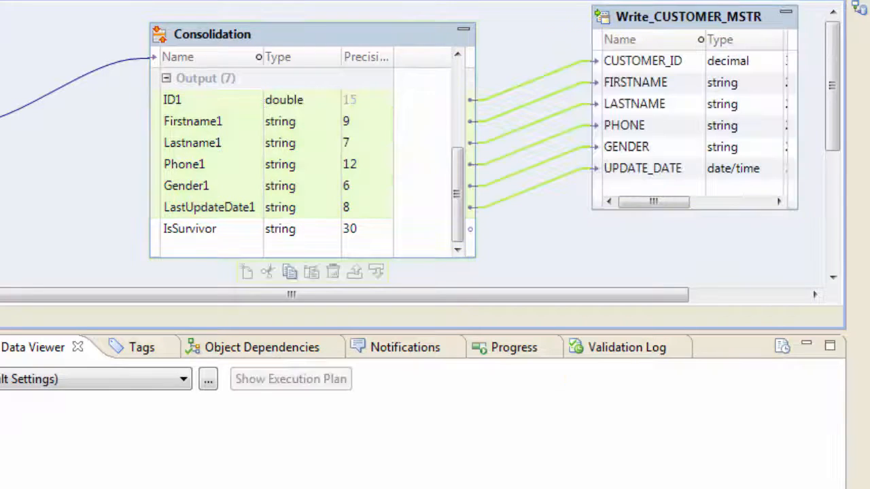
# Arrange all mapping objects as icons and validate the mapping.
pyautogui.rightClick(15, 38)
pyautogui.click(81, 148)
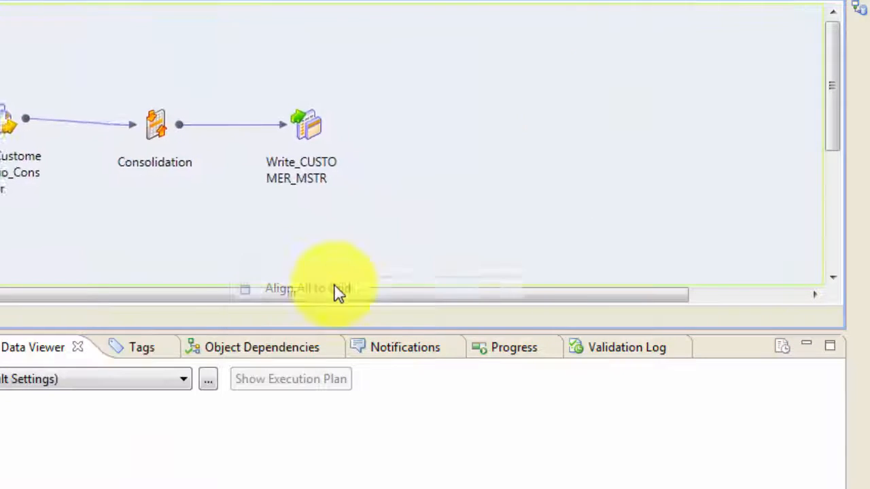
pyautogui.rightClick(316, 89)
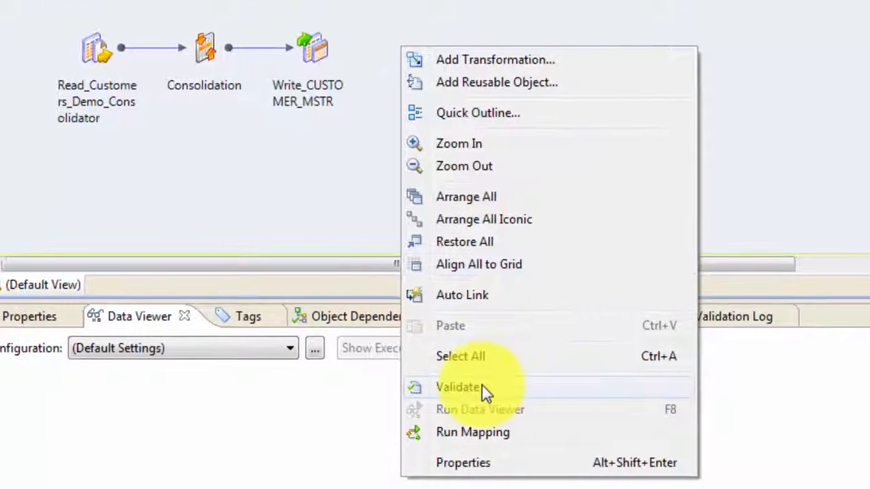
pyautogui.click(482, 390)
pyautogui.click(489, 264)
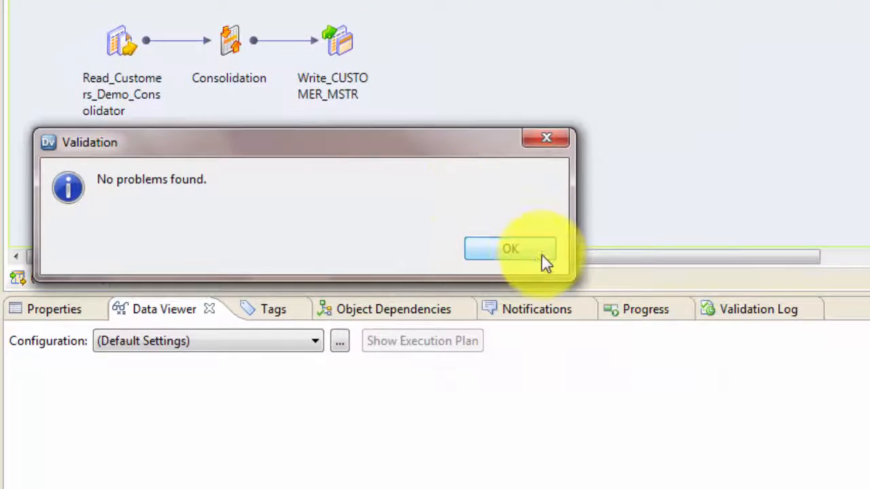
# Enable Truncate target table in the Write_CUSTOMER_MSTR target's advanced properties.
pyautogui.rightClick(469, 45)
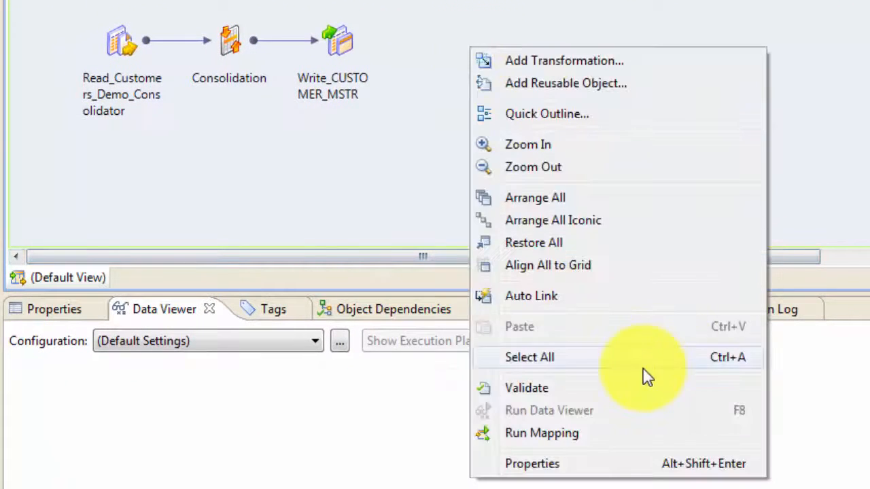
pyautogui.click(377, 206)
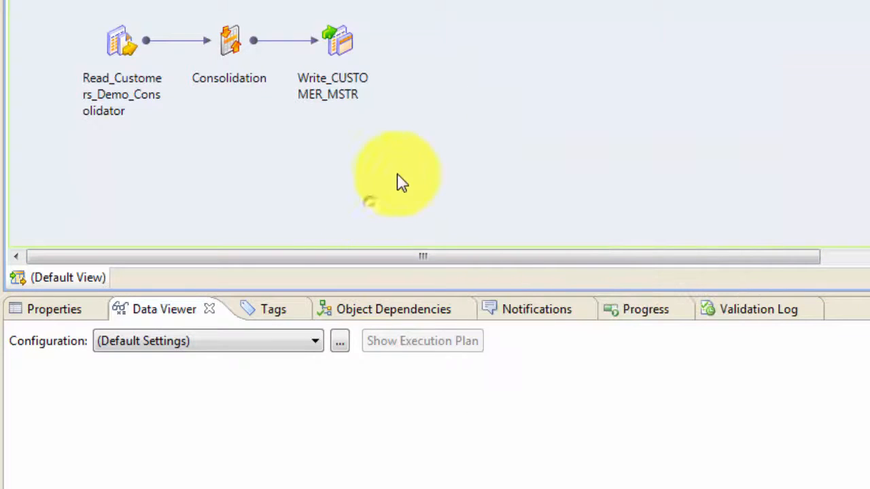
pyautogui.click(339, 30)
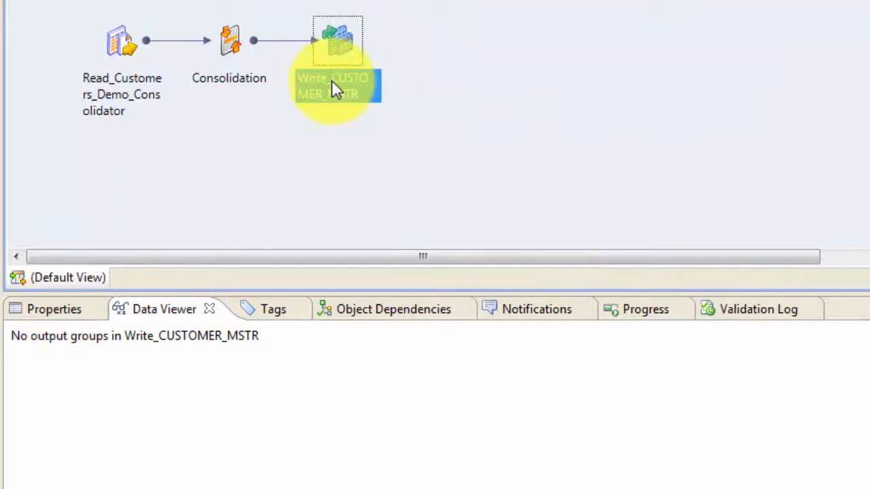
pyautogui.click(39, 311)
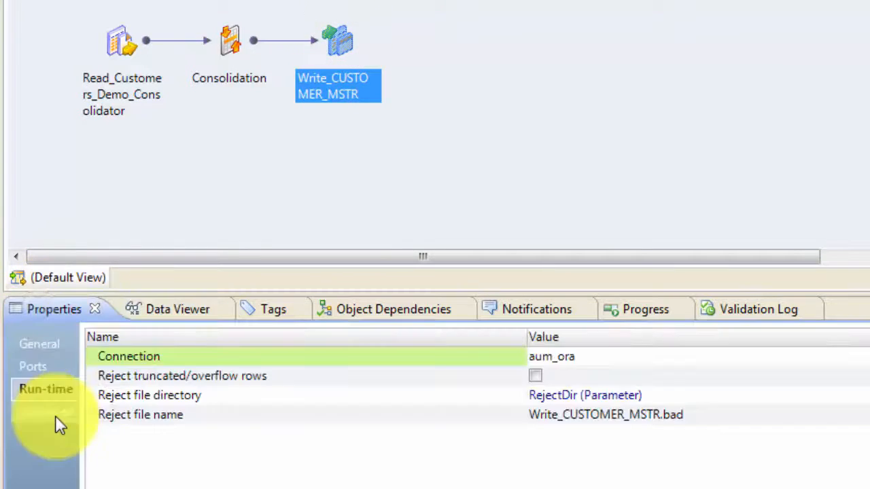
pyautogui.click(56, 415)
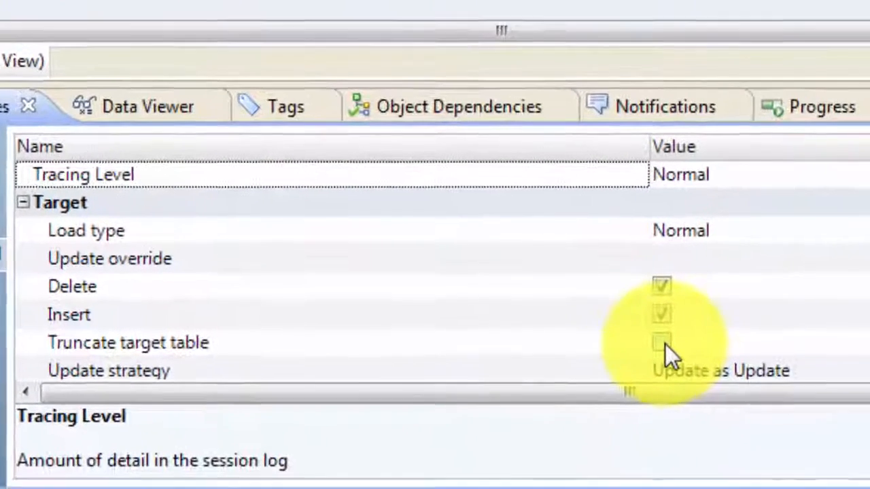
pyautogui.click(574, 431)
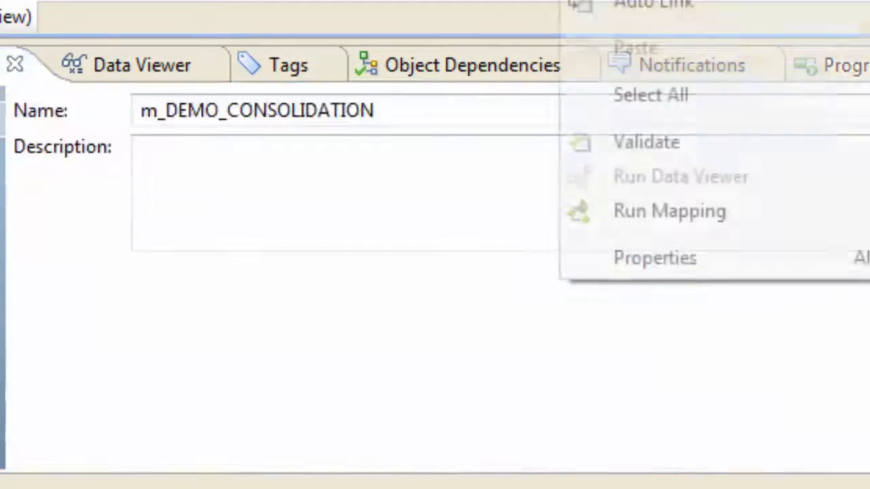
pyautogui.click(493, 74)
# Run the m_DEMO_CONSOLIDATION mapping and open its run log.
pyautogui.rightClick(481, 53)
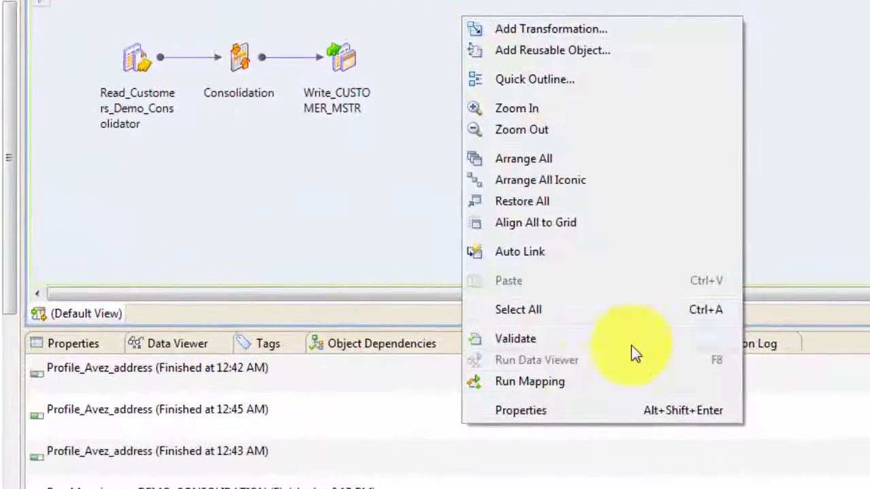
pyautogui.click(530, 382)
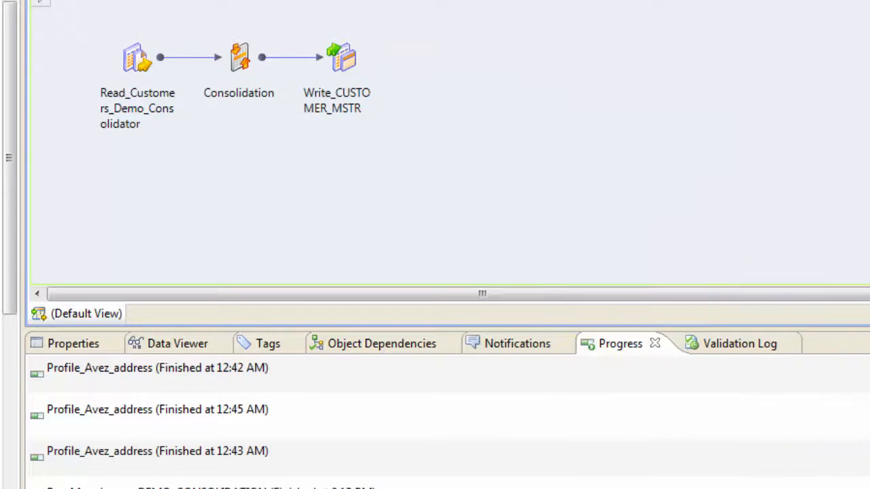
pyautogui.click(477, 259)
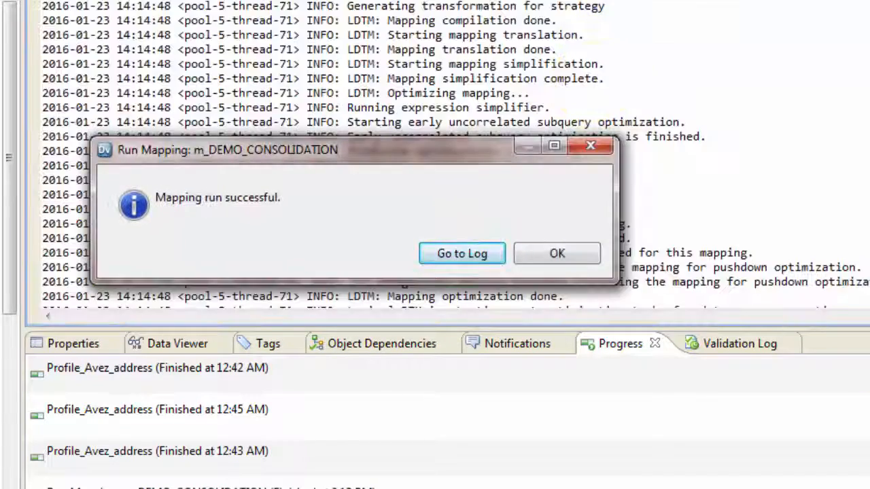
pyautogui.click(466, 239)
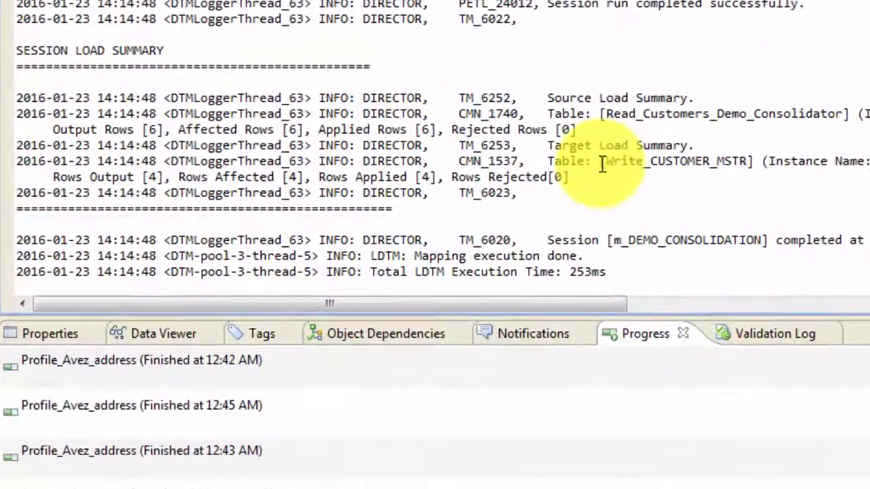
# Review the source and target load summary row counts in the session run log.
pyautogui.moveTo(583, 185); pyautogui.dragTo(661, 185)
pyautogui.moveTo(710, 143); pyautogui.dragTo(745, 144)
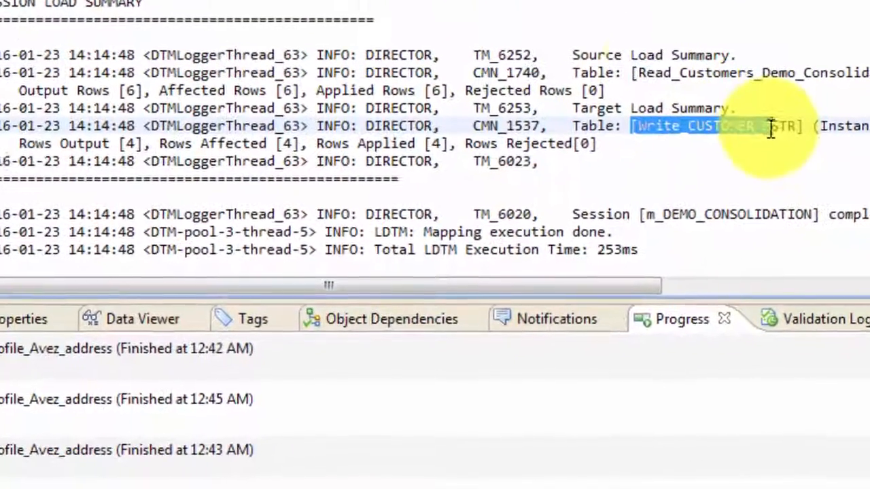
pyautogui.moveTo(617, 93); pyautogui.dragTo(743, 94)
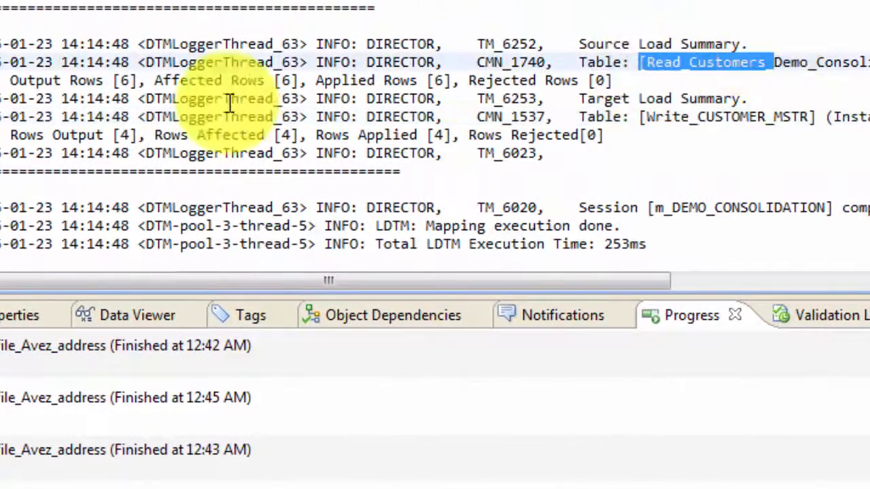
pyautogui.moveTo(68, 79); pyautogui.dragTo(212, 79)
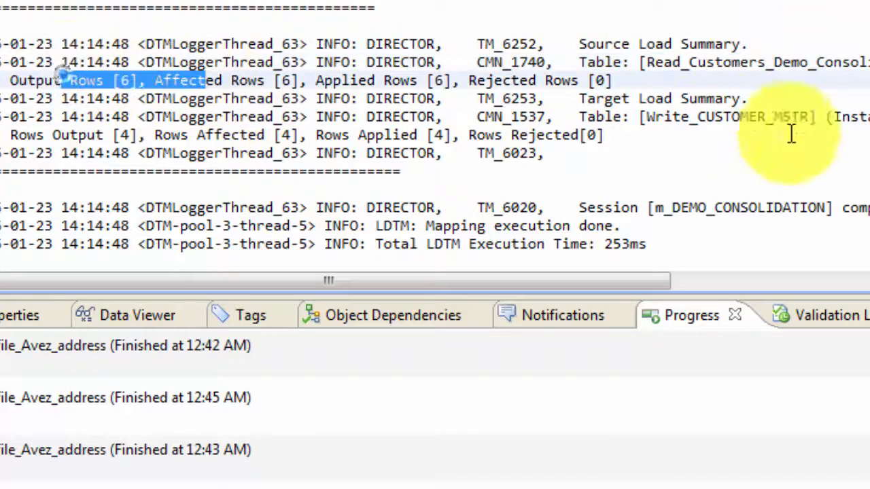
pyautogui.moveTo(640, 117); pyautogui.dragTo(696, 117)
pyautogui.moveTo(14, 135); pyautogui.dragTo(299, 135)
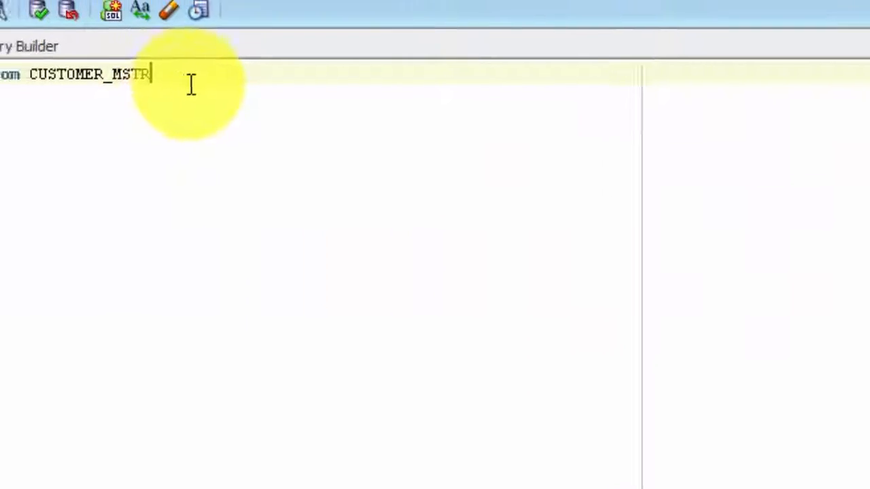
pyautogui.moveTo(191, 83); pyautogui.dragTo(7, 143)
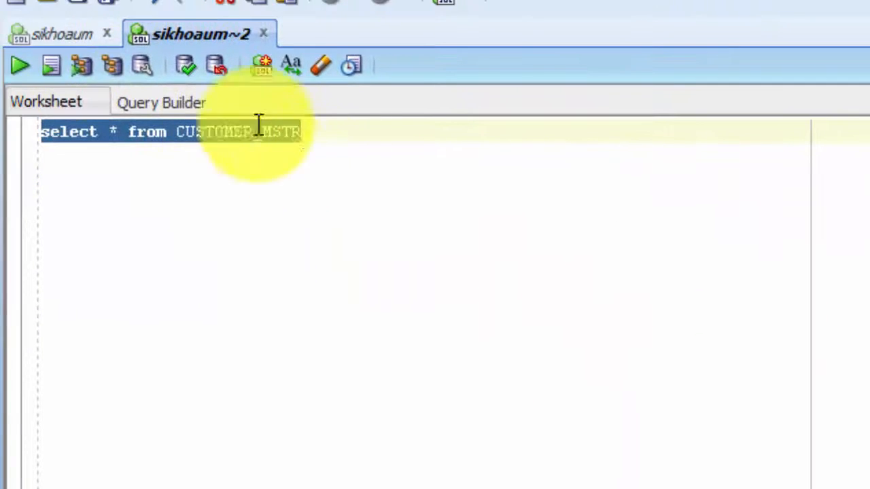
# Switch to SQL Developer and run the query select * from CUSTOMER_MSTR to view the loaded target rows.
pyautogui.click(19, 63)
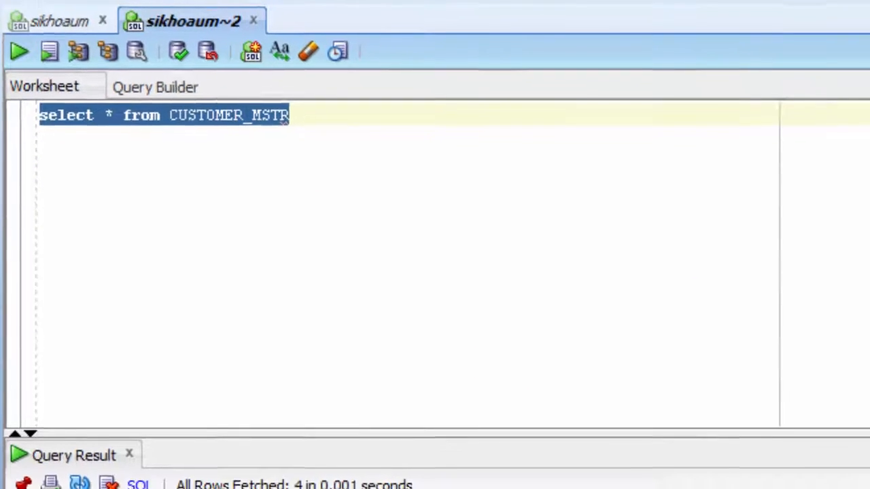
pyautogui.click(112, 479)
pyautogui.click(122, 406)
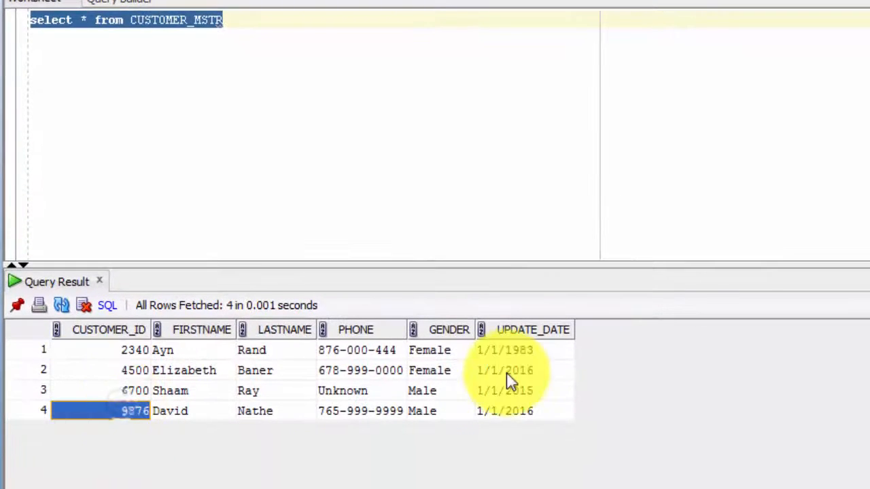
# Examine the last names and update dates of the consolidated customer rows in the query result.
pyautogui.click(516, 351)
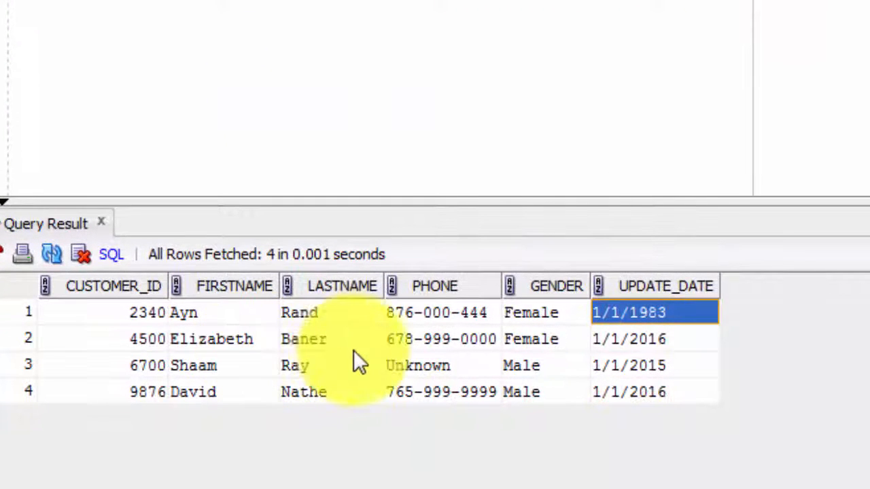
pyautogui.click(315, 347)
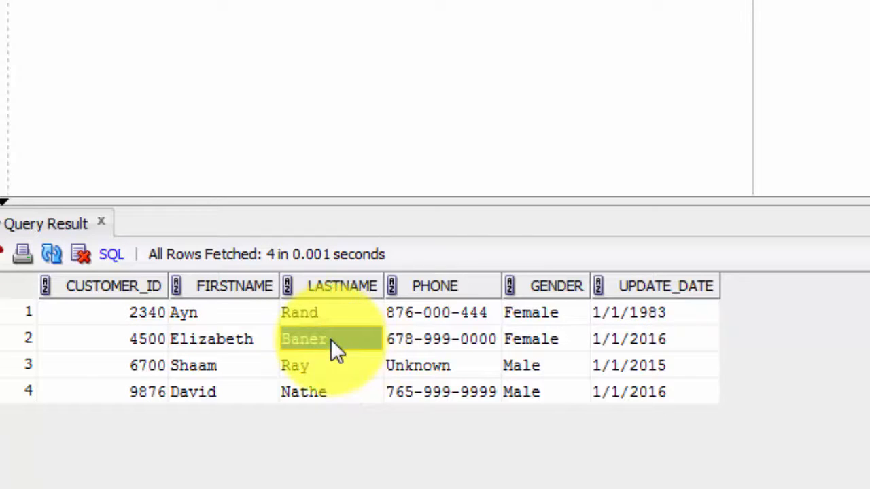
pyautogui.click(685, 313)
pyautogui.click(683, 342)
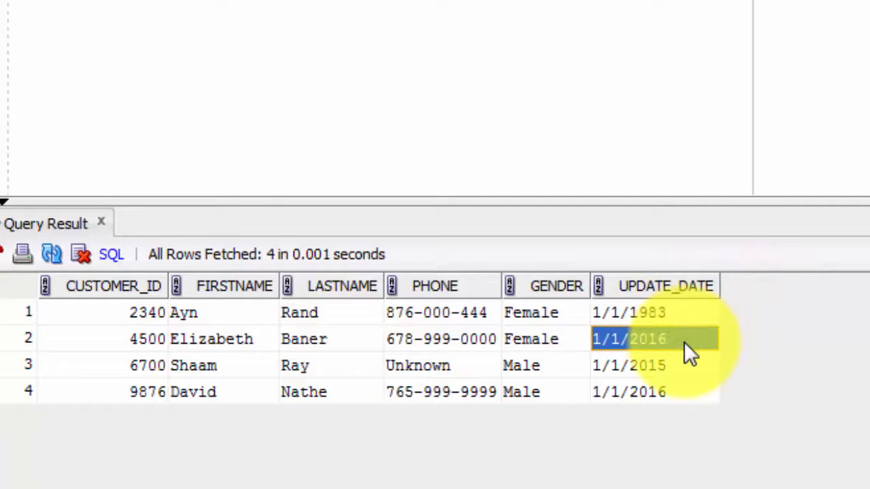